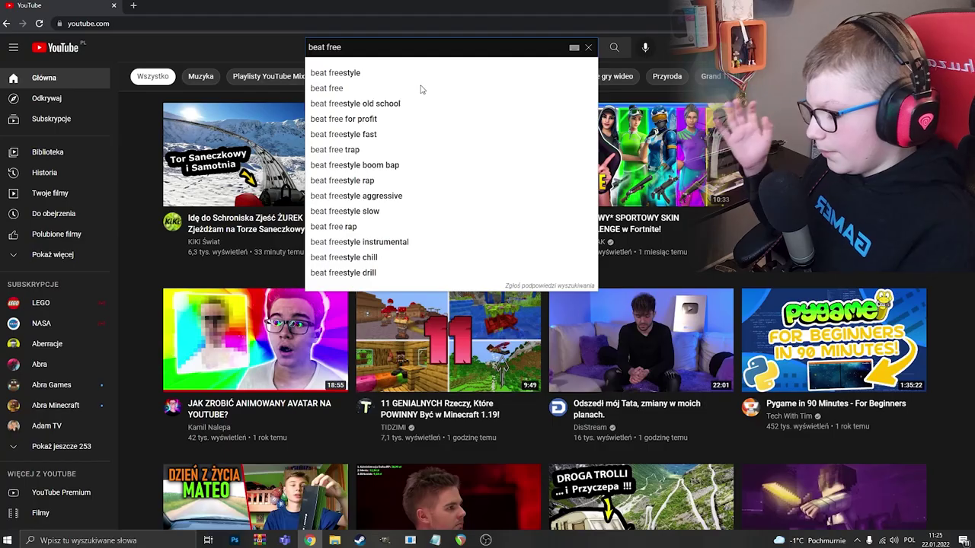
# Search YouTube for "beat free" and look through the results for a free beat.
pyautogui.press('Return')
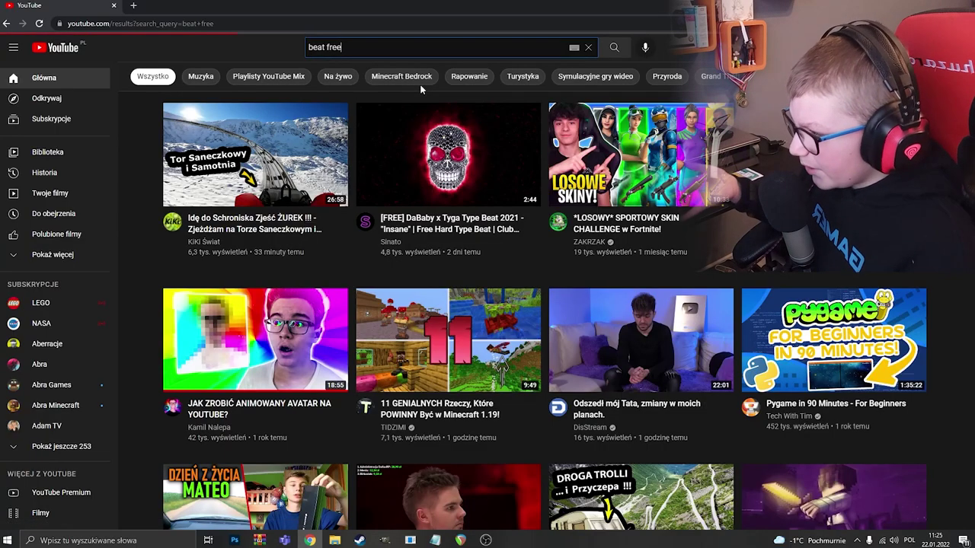
pyautogui.scroll(-4, 431, 332)
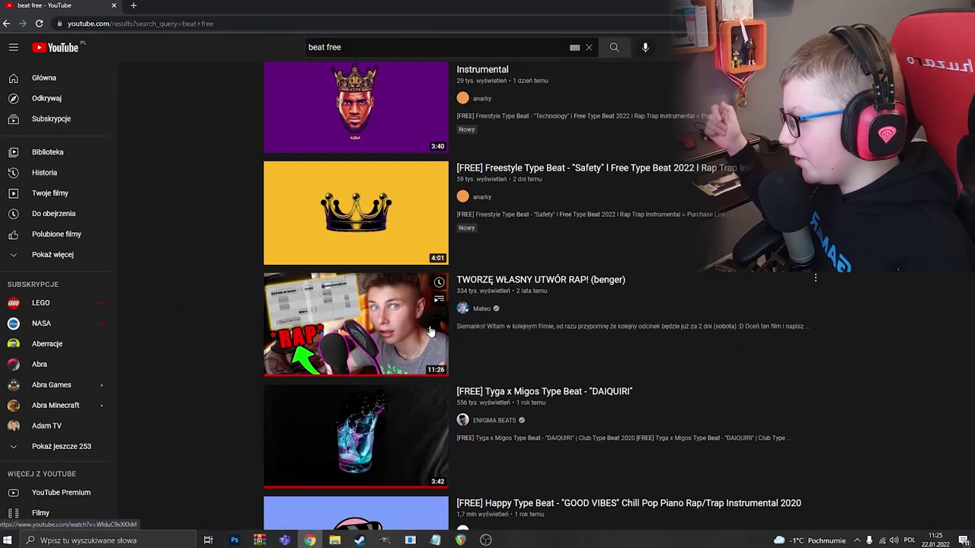
pyautogui.scroll(-3, 431, 332)
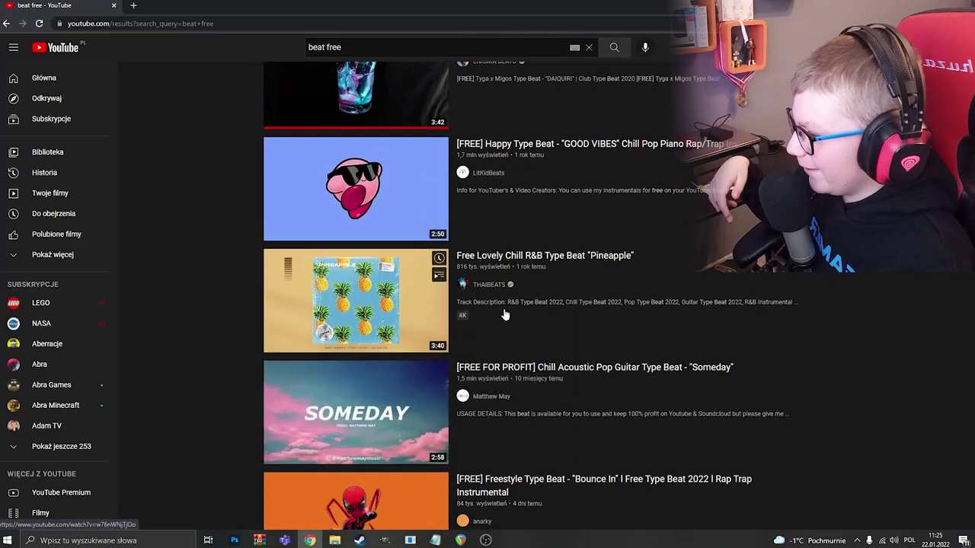
pyautogui.scroll(-2, 590, 285)
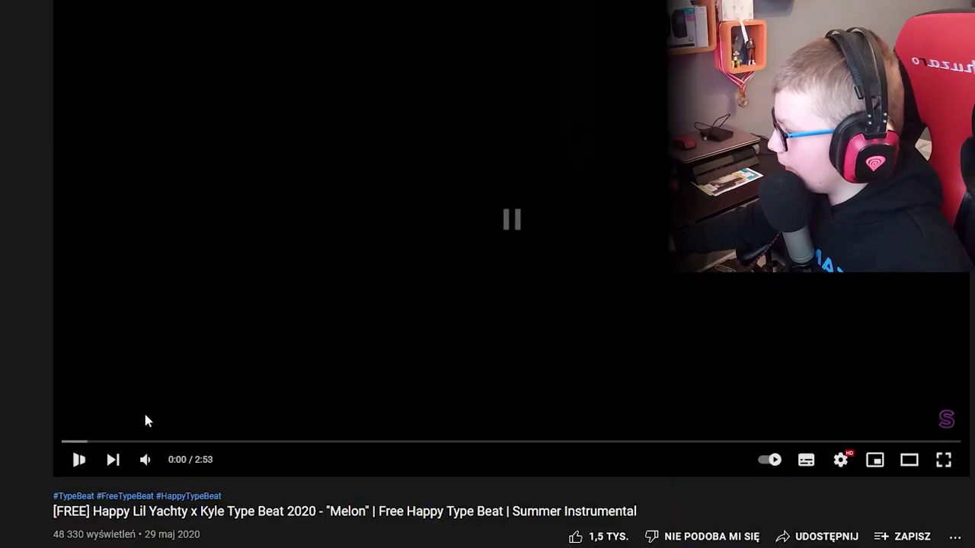
# Preview the "Melon" type beat video from further into the track, pause it and close the ad overlay.
pyautogui.moveTo(120, 442); pyautogui.dragTo(161, 442)
pyautogui.click(248, 352)
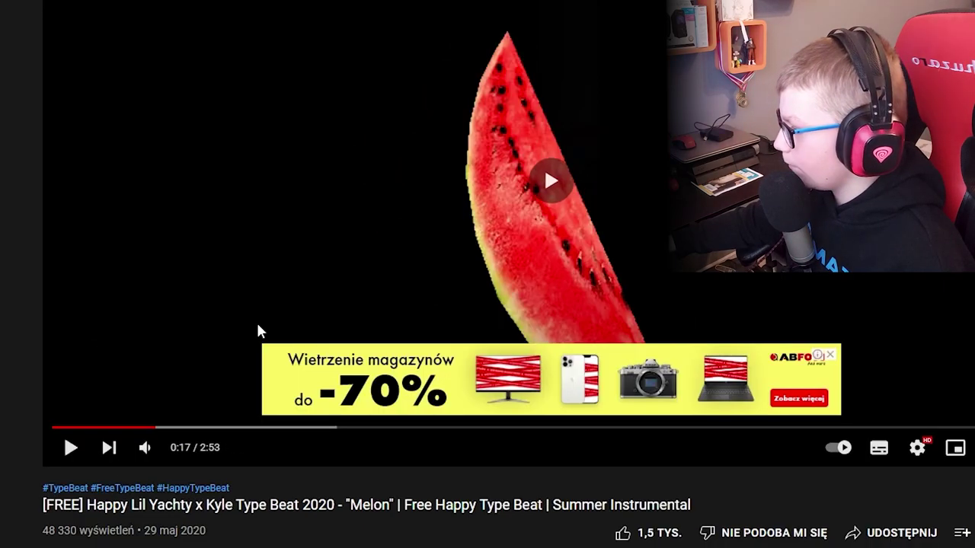
pyautogui.click(828, 356)
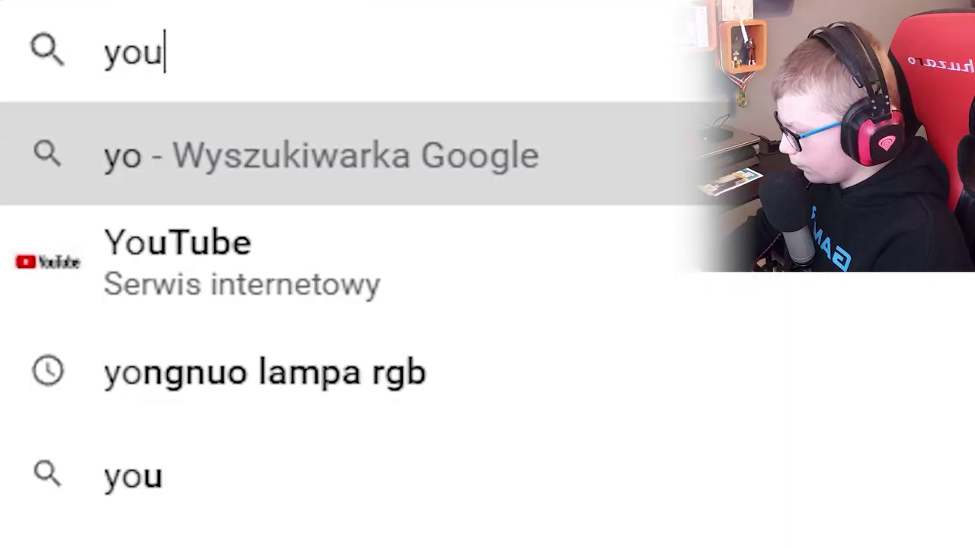
# Search Google for a YouTube MP3 converter and open the 320YTMp3 site.
pyautogui.write('tu')
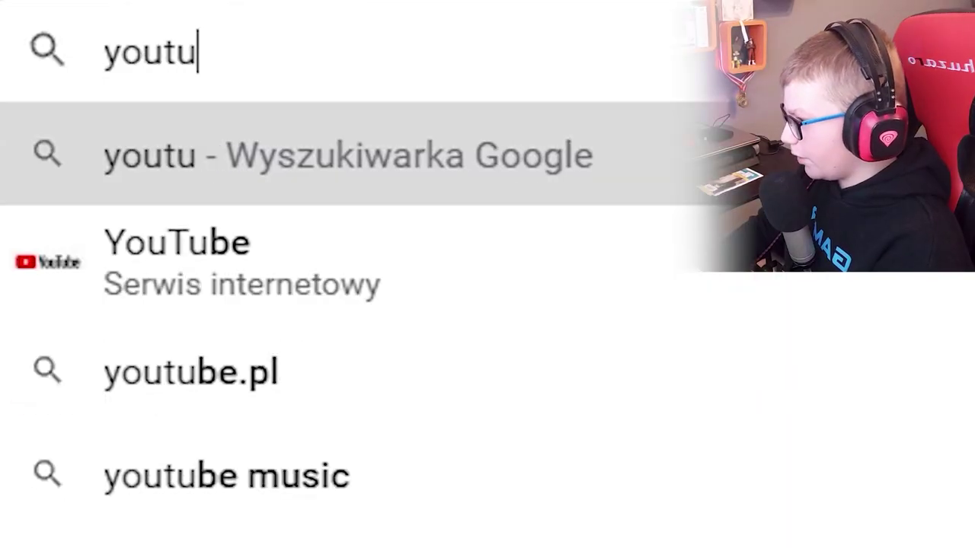
pyautogui.write('be mp ')
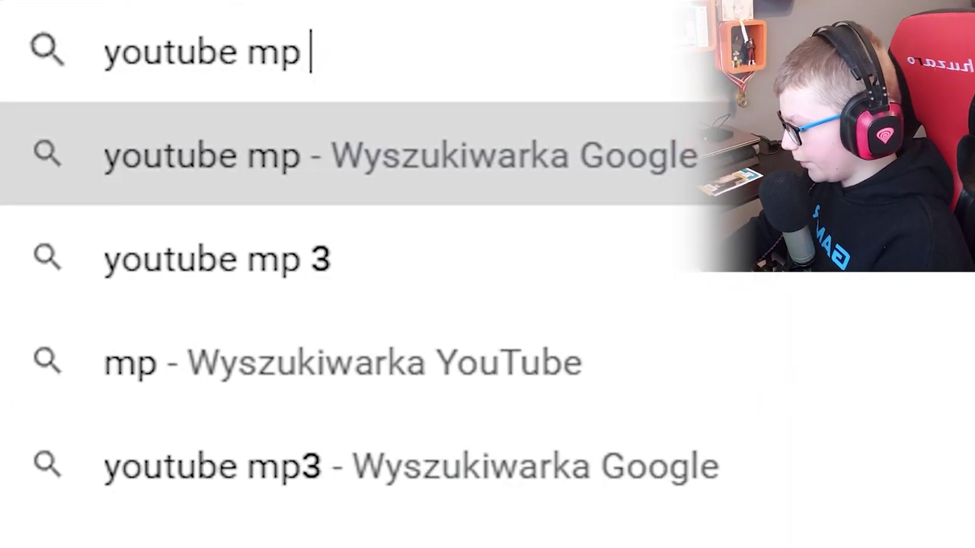
pyautogui.write('co')
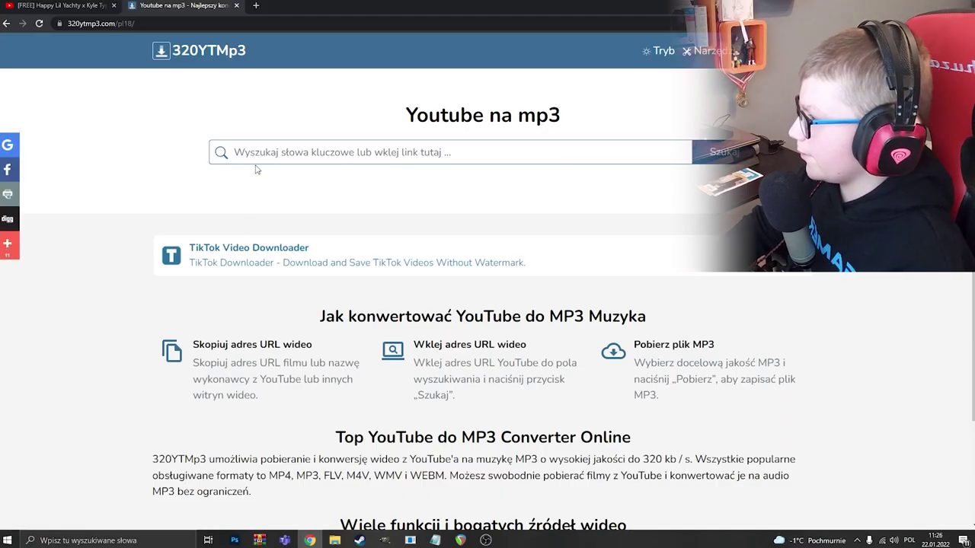
# Copy the "Melon" beat video's link from YouTube and submit it to the 320YTMp3 converter's search.
pyautogui.click(246, 159)
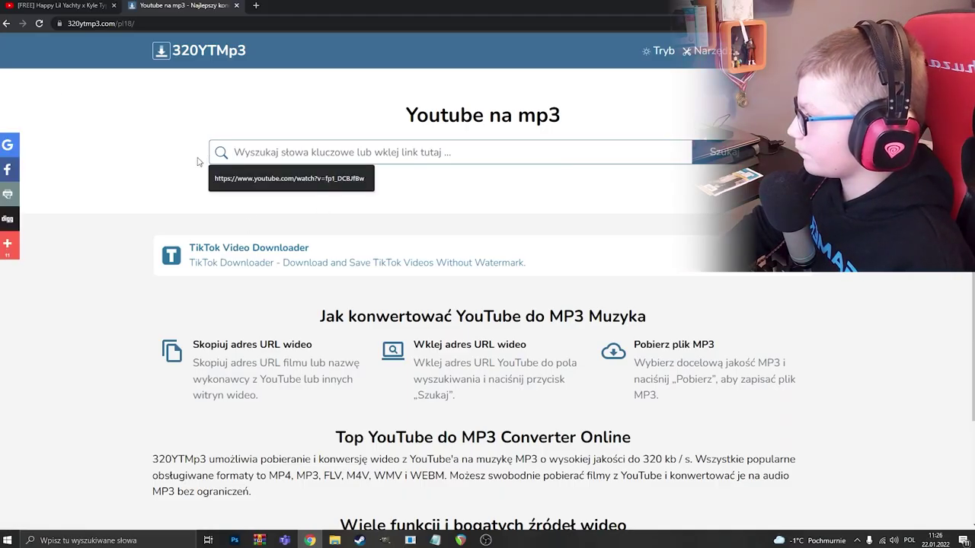
pyautogui.click(204, 24)
pyautogui.hotkey('ctrl', 'c')
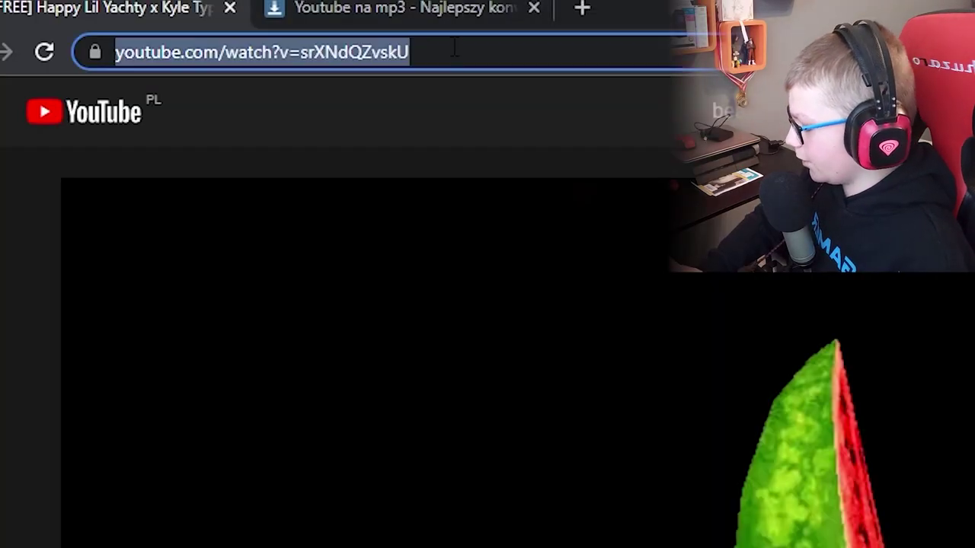
pyautogui.click(358, 8)
pyautogui.click(319, 153)
pyautogui.hotkey('ctrl', 'v')
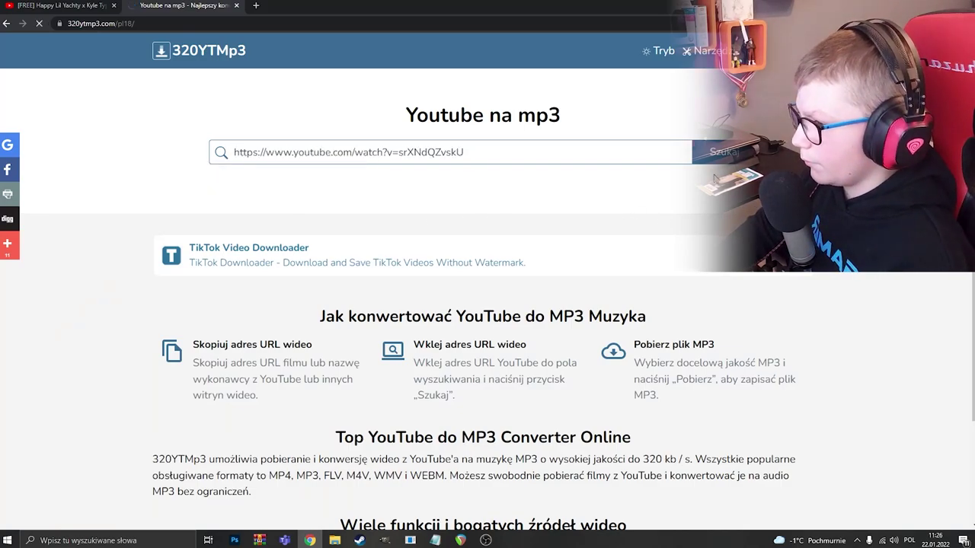
# Set the MP3 quality to 320kbps and convert the beat.
pyautogui.click(534, 297)
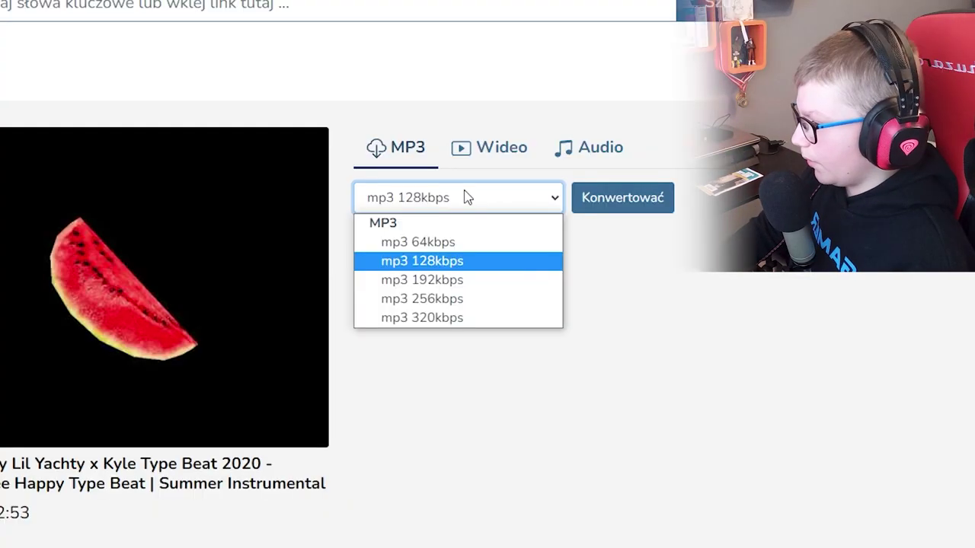
pyautogui.click(455, 320)
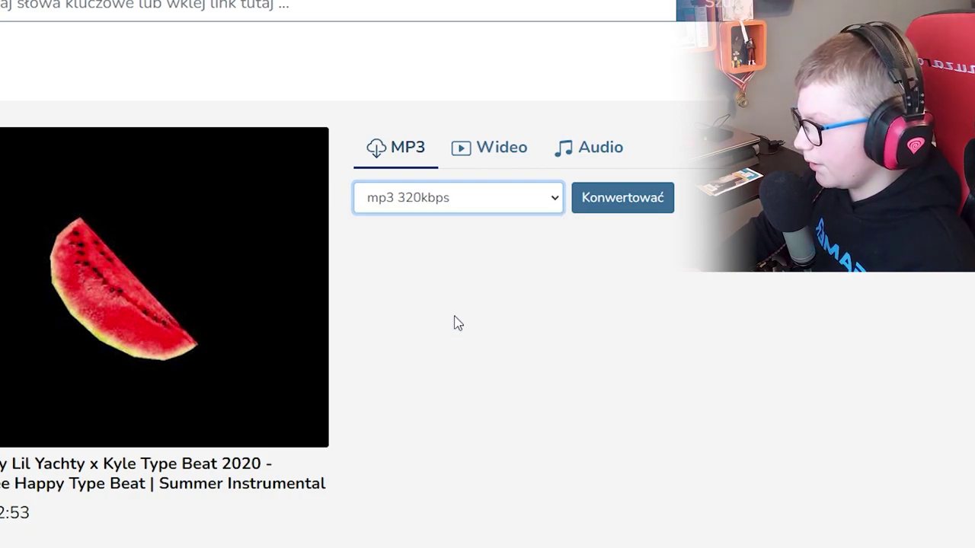
pyautogui.click(609, 207)
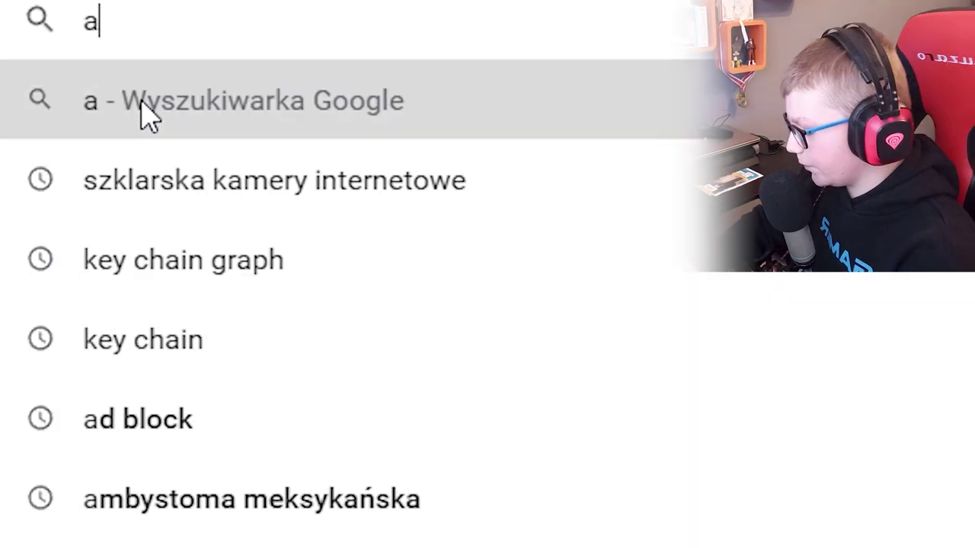
# Search Google for "audio key chain" and load the downloaded beat file into the key finder's drop zone.
pyautogui.write('udio')
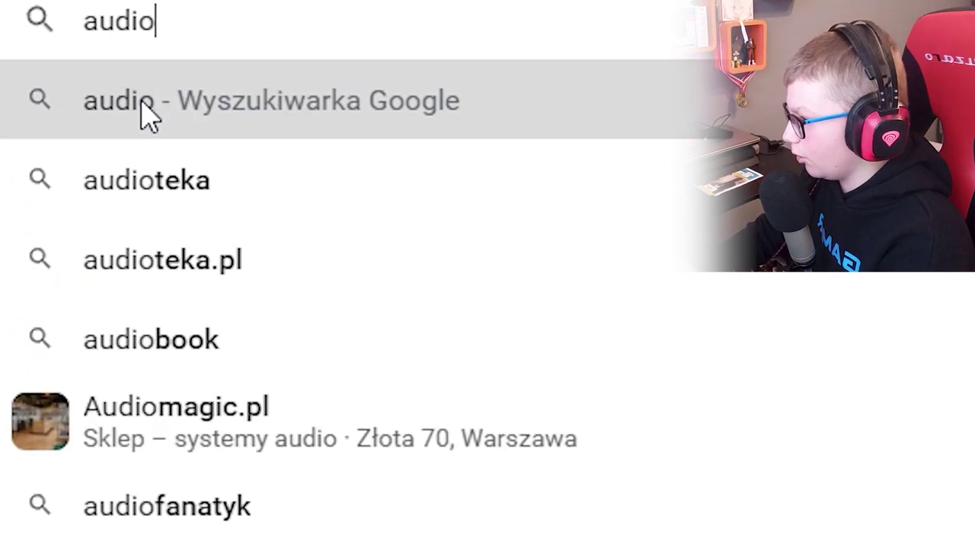
pyautogui.write(' key chain')
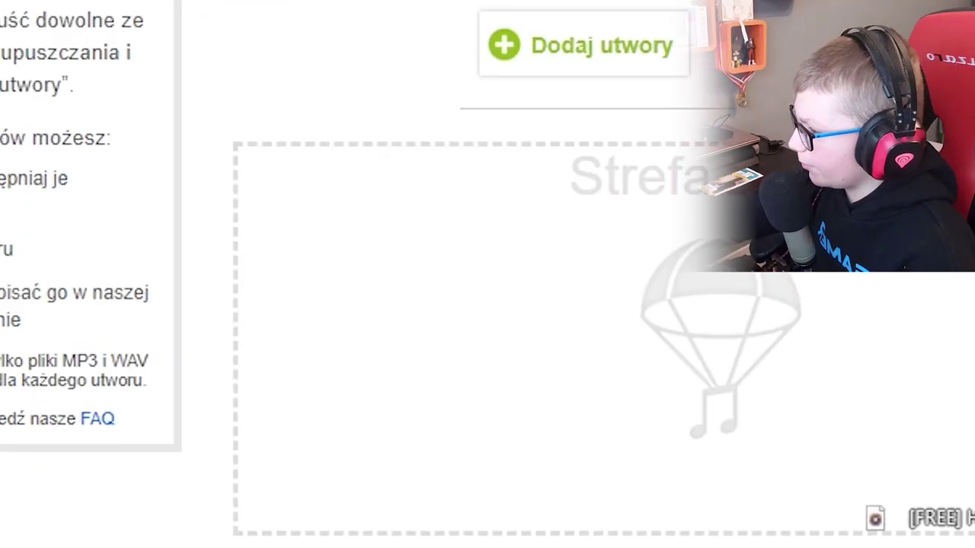
pyautogui.moveTo(876, 520); pyautogui.dragTo(947, 515)
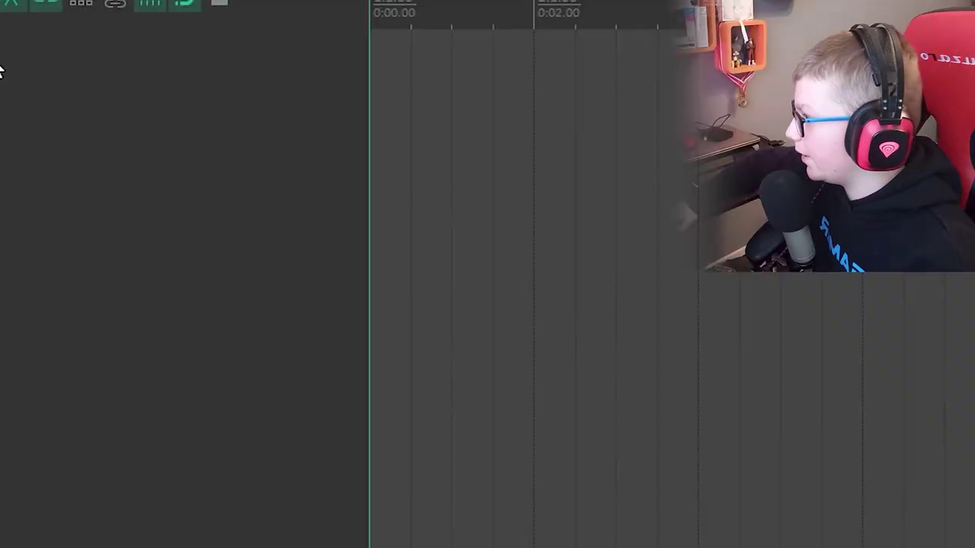
# Switch to REAPER and insert three new tracks in the empty project.
pyautogui.rightClick(88, 89)
pyautogui.click(151, 107)
pyautogui.rightClick(121, 183)
pyautogui.rightClick(67, 197)
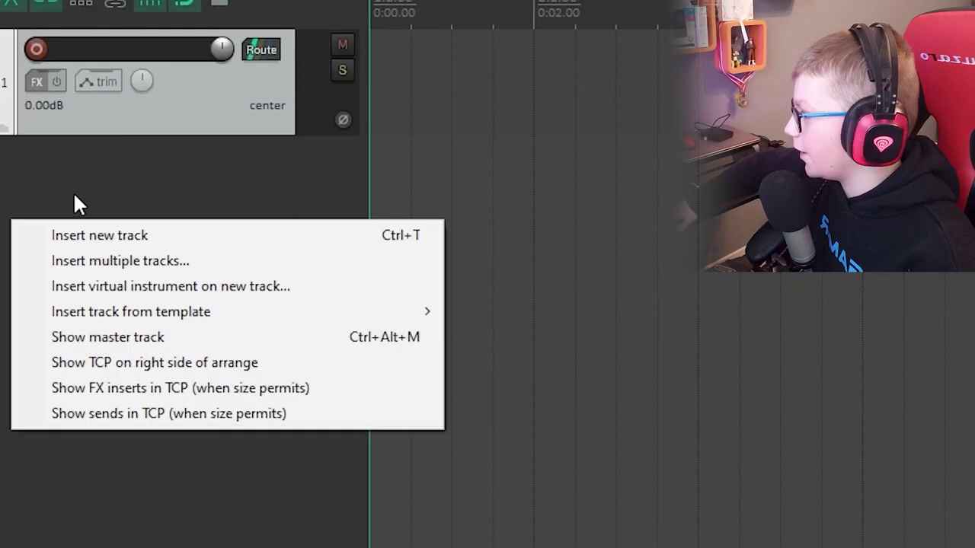
pyautogui.click(87, 230)
pyautogui.rightClick(104, 367)
pyautogui.click(162, 385)
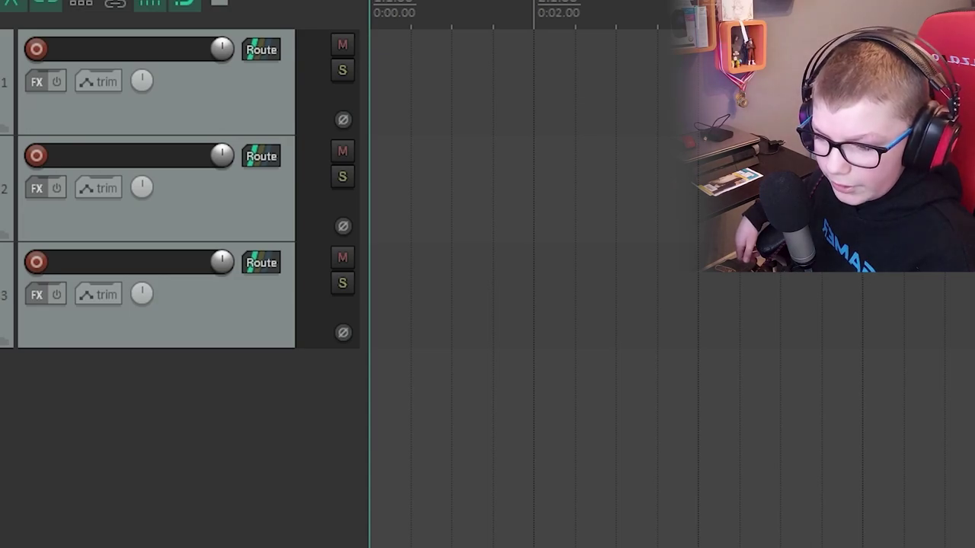
# Place the downloaded "Melon" beat MP3 at the start of track 1 and play it back briefly.
pyautogui.moveTo(312, 538); pyautogui.dragTo(354, 64)
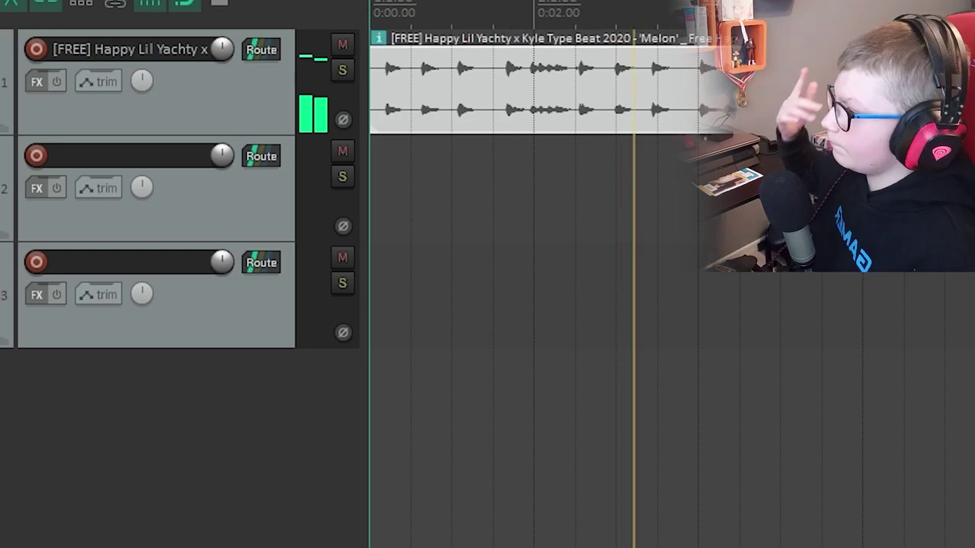
pyautogui.press('space')
pyautogui.press('space')
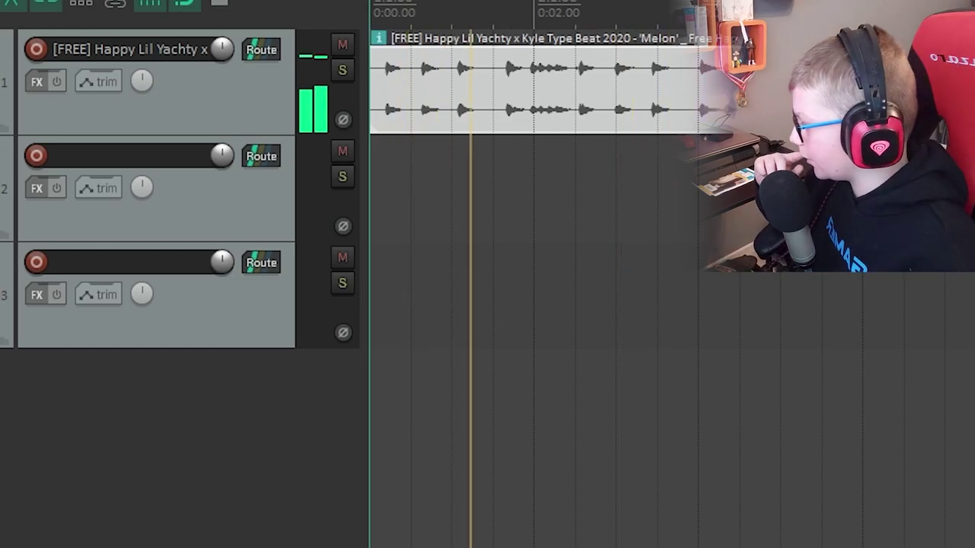
pyautogui.press('space')
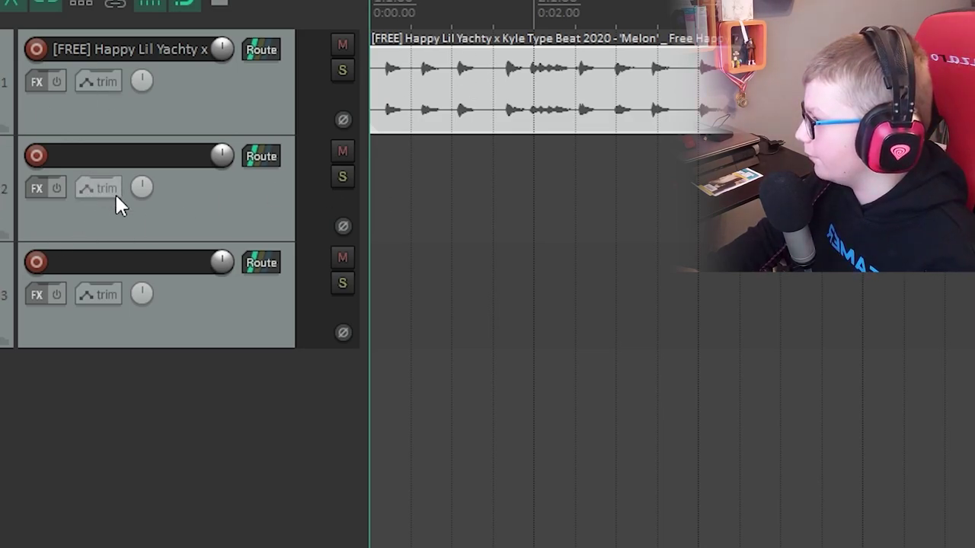
# Add the VST3 plugin Auto-Tune 8.1 to the effects of track 2.
pyautogui.click(36, 185)
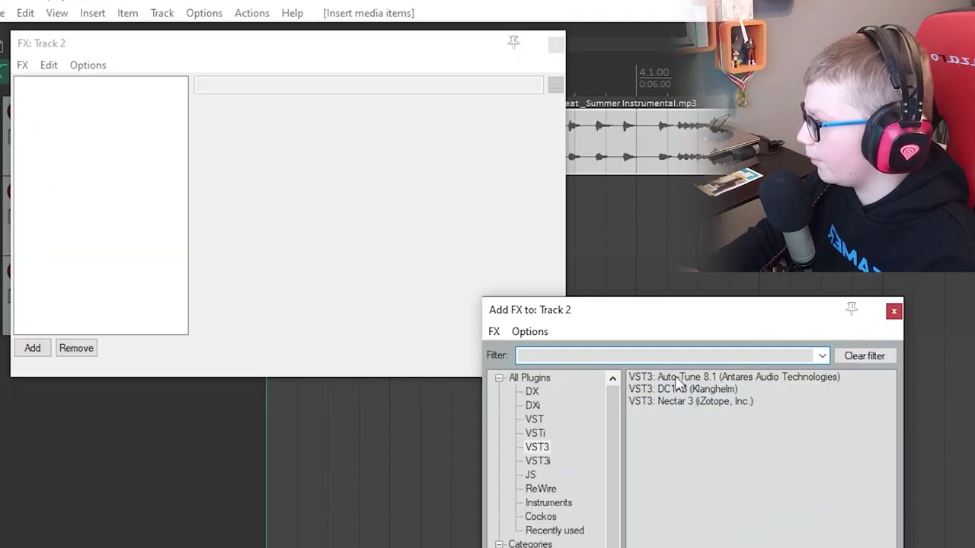
pyautogui.click(720, 379)
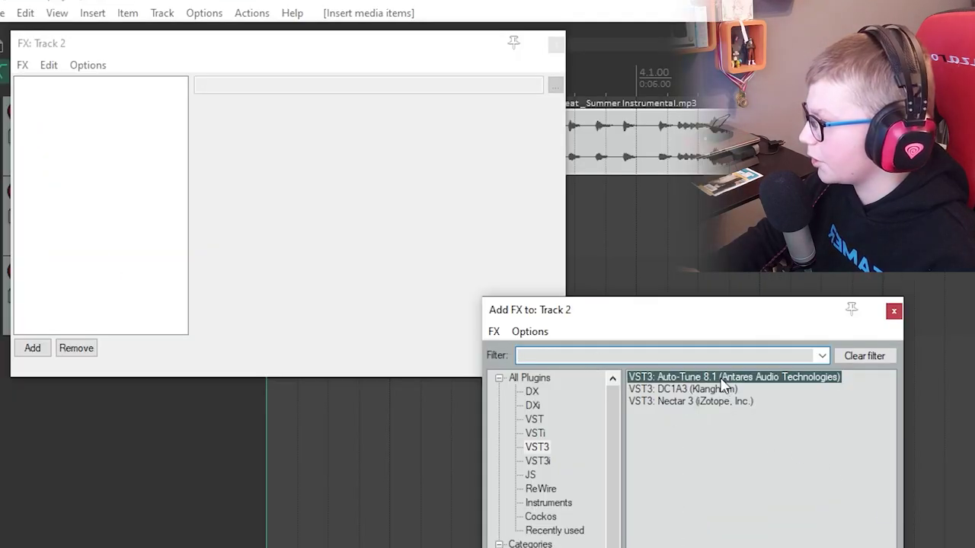
pyautogui.press('Return')
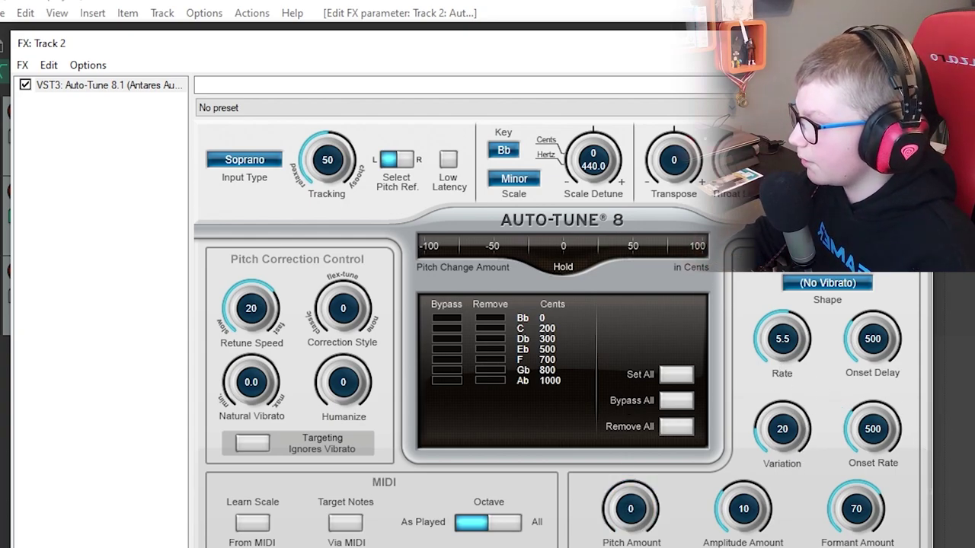
# Set Auto-Tune to Low Male input with rate 0.9, onset delay 98, variation 100, onset rate 135, pitch 7, amplitude 4 and formant 7.
pyautogui.moveTo(852, 492); pyautogui.dragTo(851, 543)
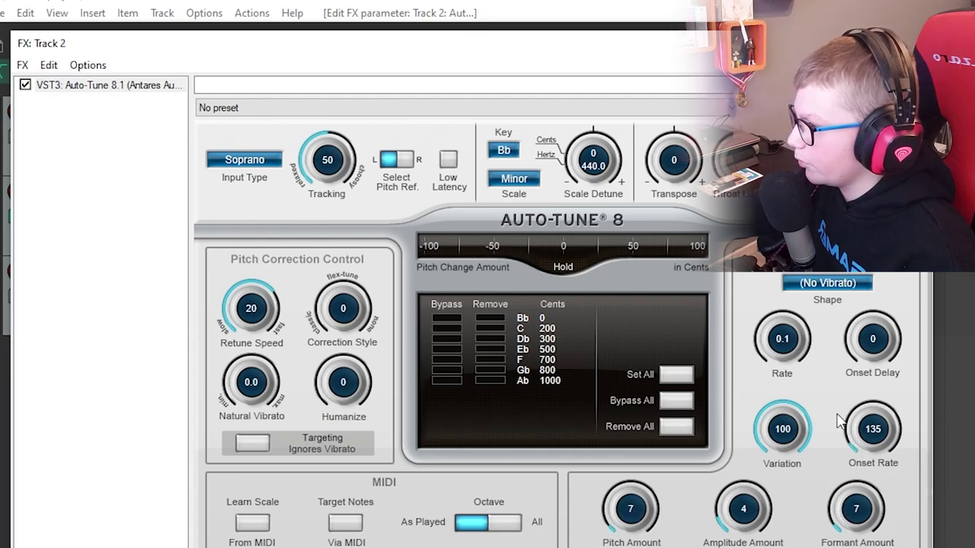
pyautogui.click(301, 215)
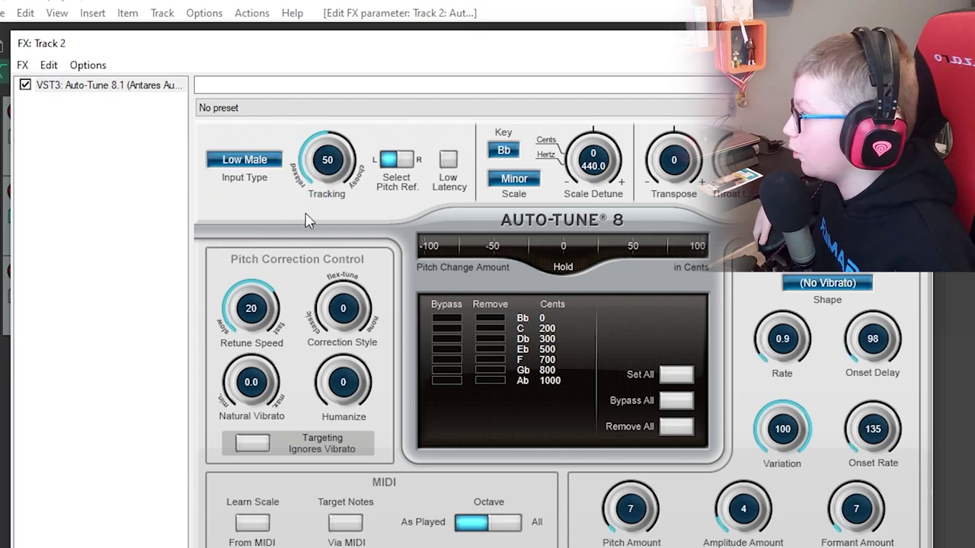
# Add the DC1A3 (Klanghelm) plugin to track 2 and set its input to 1.0 and output to 4.2.
pyautogui.rightClick(98, 198)
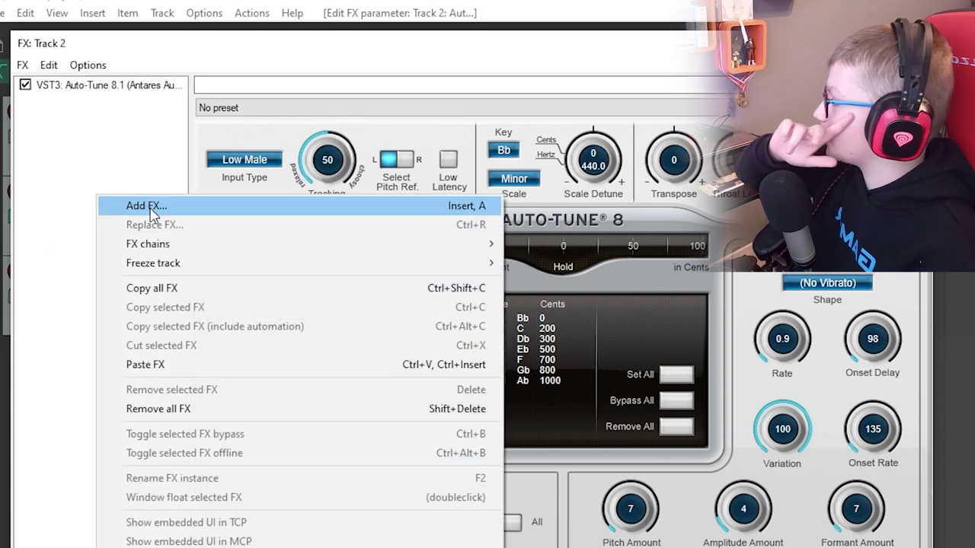
pyautogui.click(147, 207)
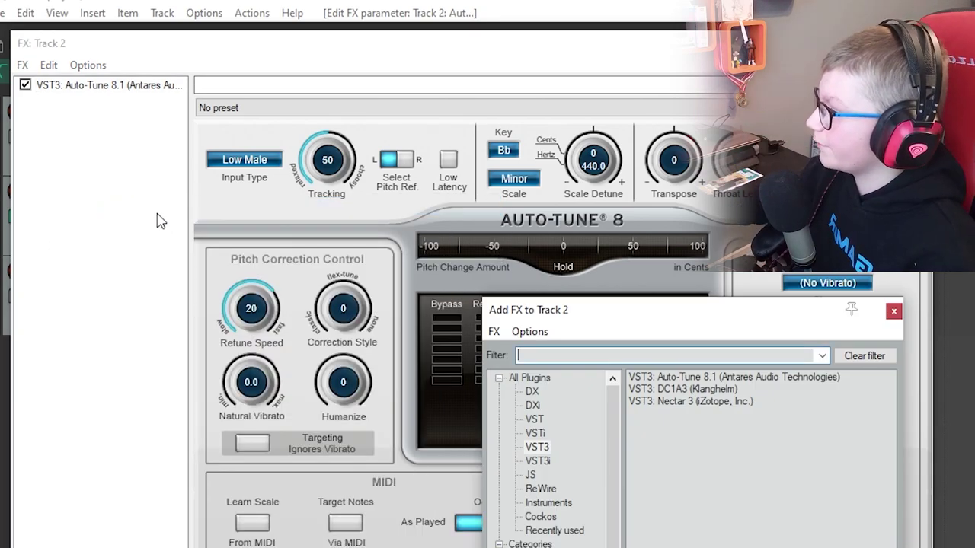
pyautogui.click(696, 392)
pyautogui.press('Return')
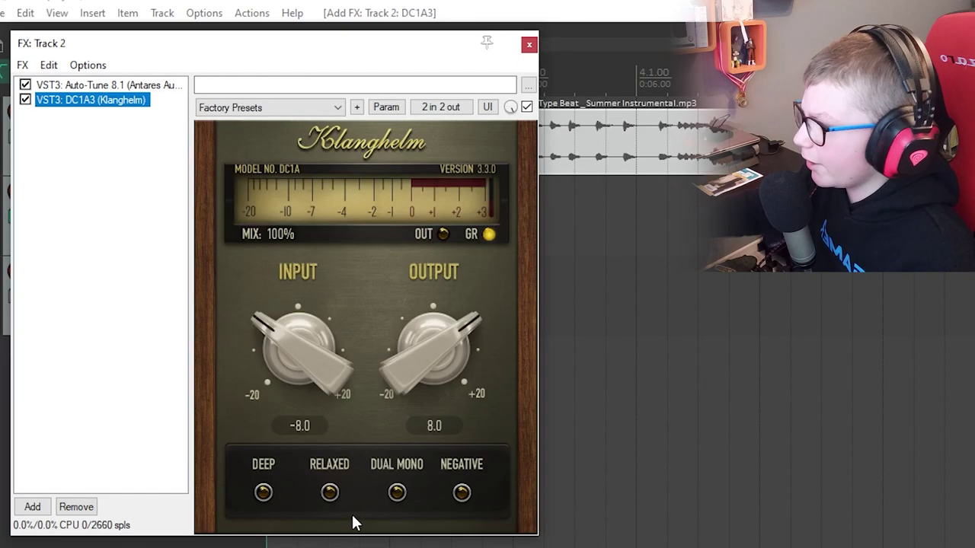
pyautogui.moveTo(316, 310); pyautogui.dragTo(287, 140)
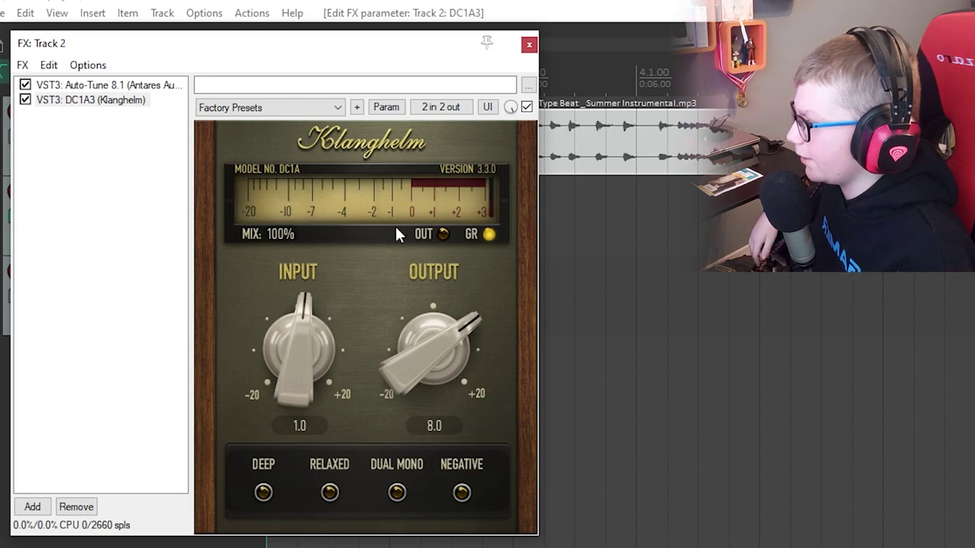
pyautogui.moveTo(415, 348); pyautogui.dragTo(401, 428)
# Add the iZotope Nectar 3 plugin to track 2's effects chain after DC1A3.
pyautogui.rightClick(151, 206)
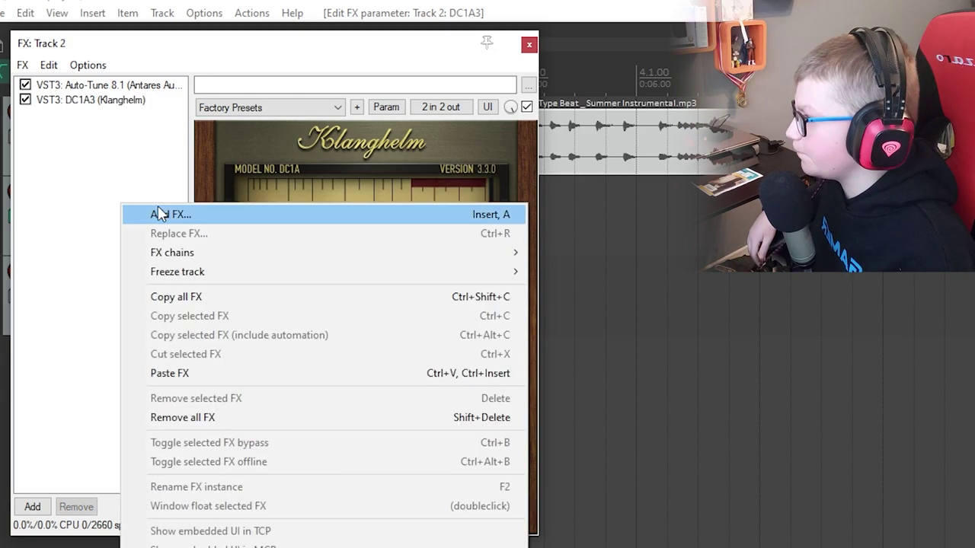
pyautogui.click(164, 214)
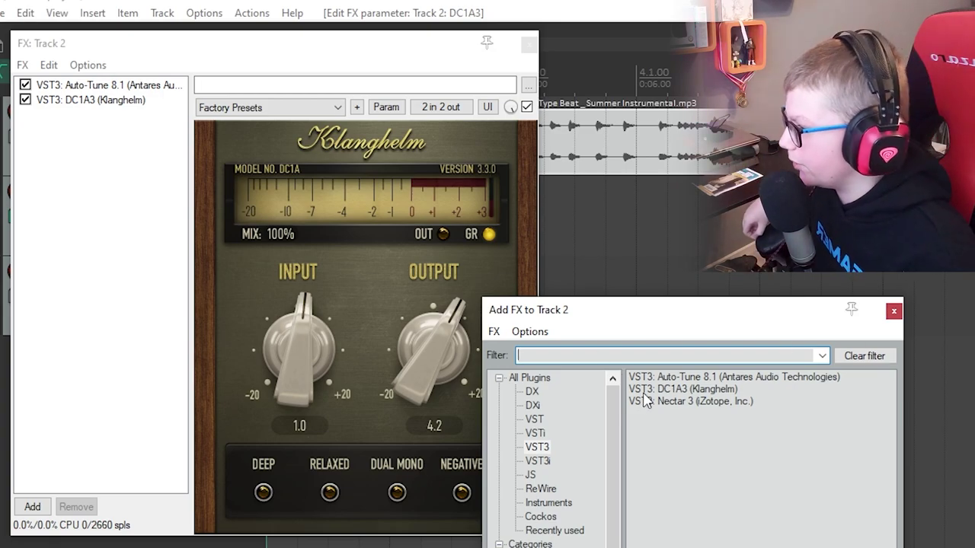
pyautogui.click(688, 405)
pyautogui.press('Return')
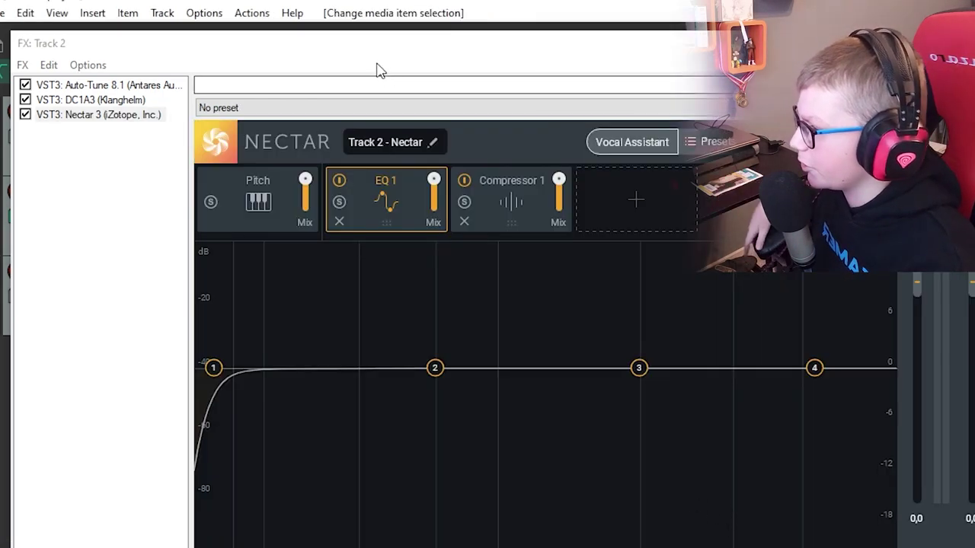
# Adjust the ratio in Nectar 3's Compressor 1 module on track 2.
pyautogui.click(538, 203)
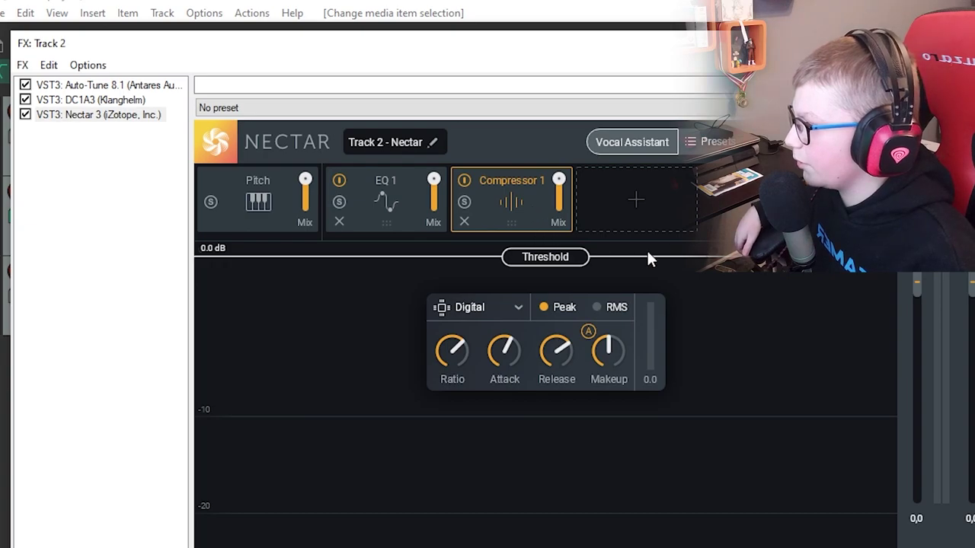
pyautogui.moveTo(453, 349); pyautogui.dragTo(453, 361)
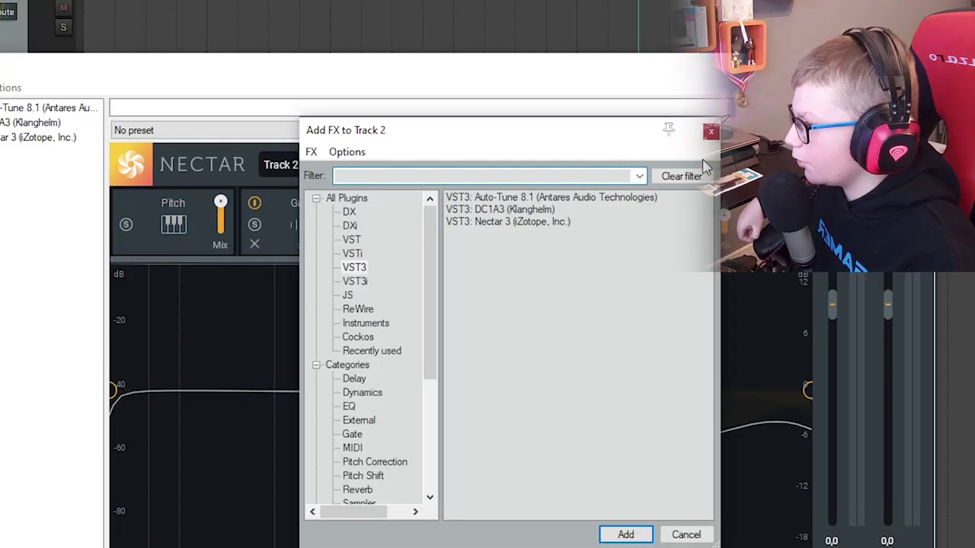
# Run Nectar 3's Vocal Assistant on track 2 while playing audio for it to analyze.
pyautogui.click(711, 132)
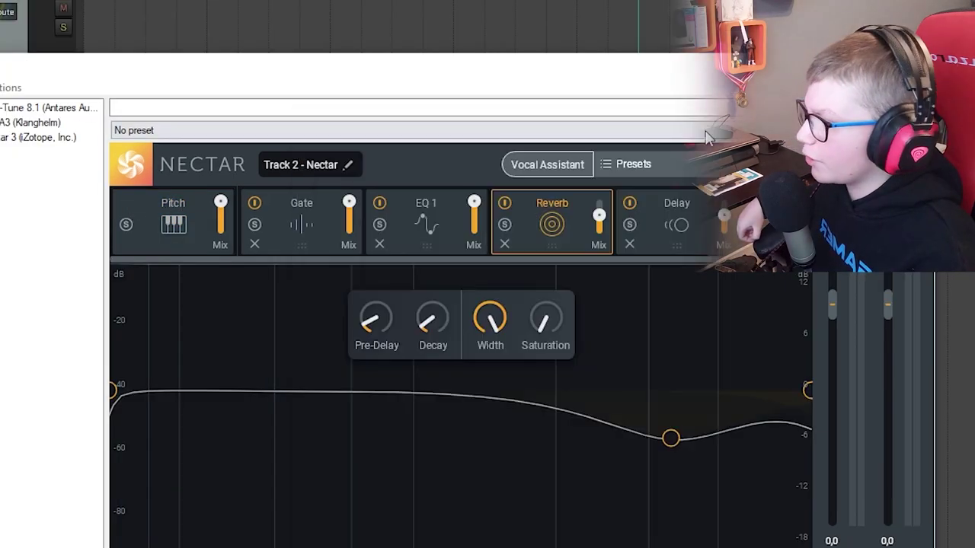
pyautogui.click(539, 164)
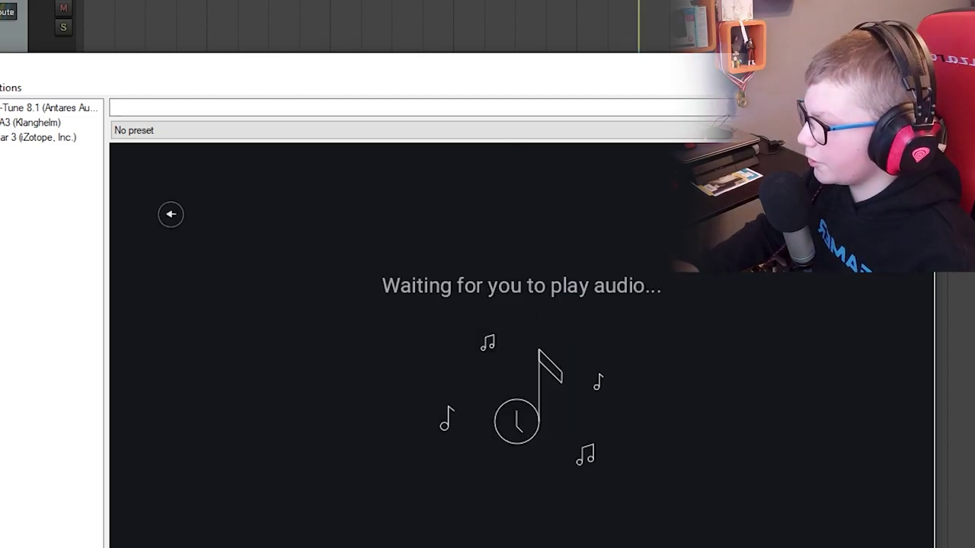
pyautogui.press('space')
pyautogui.moveTo(538, 80); pyautogui.dragTo(555, 102)
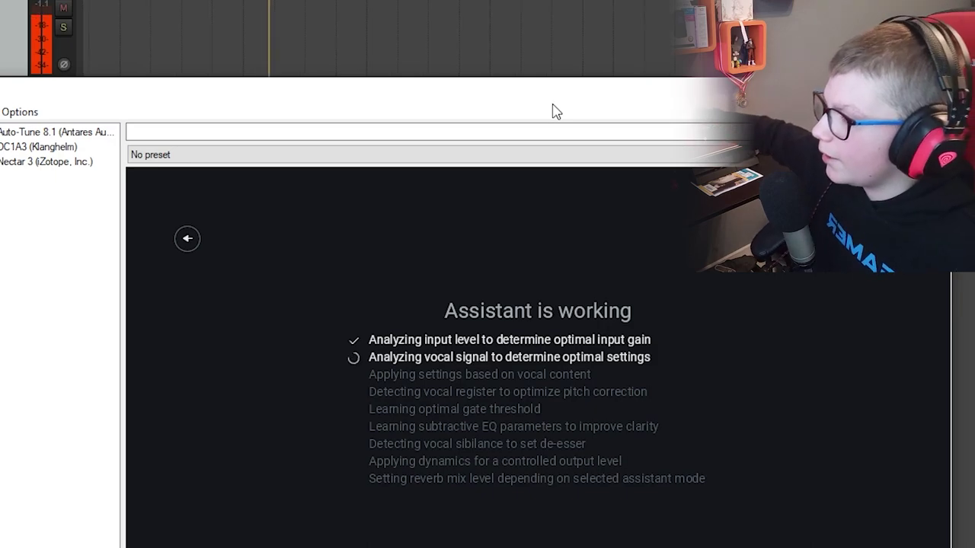
pyautogui.moveTo(250, 95); pyautogui.dragTo(276, 131)
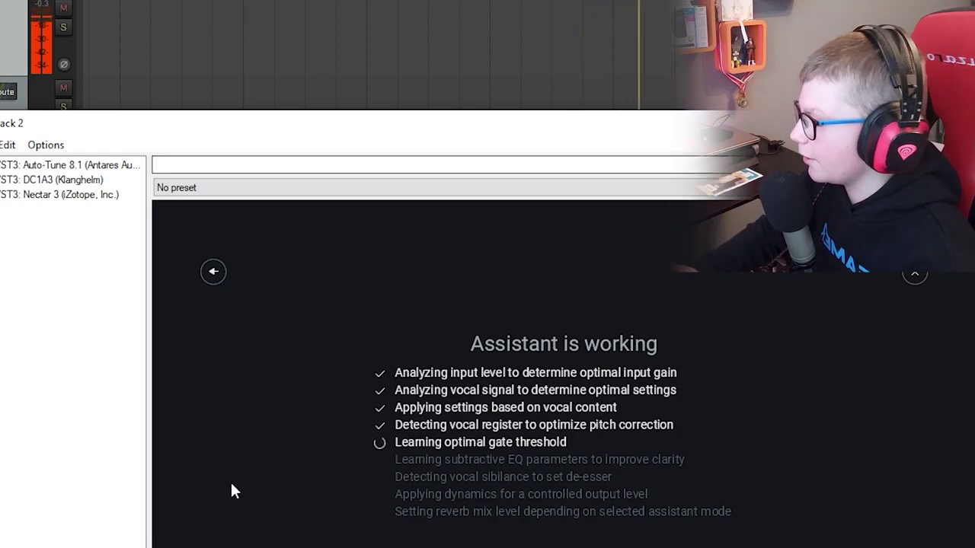
pyautogui.moveTo(487, 135); pyautogui.dragTo(513, 130)
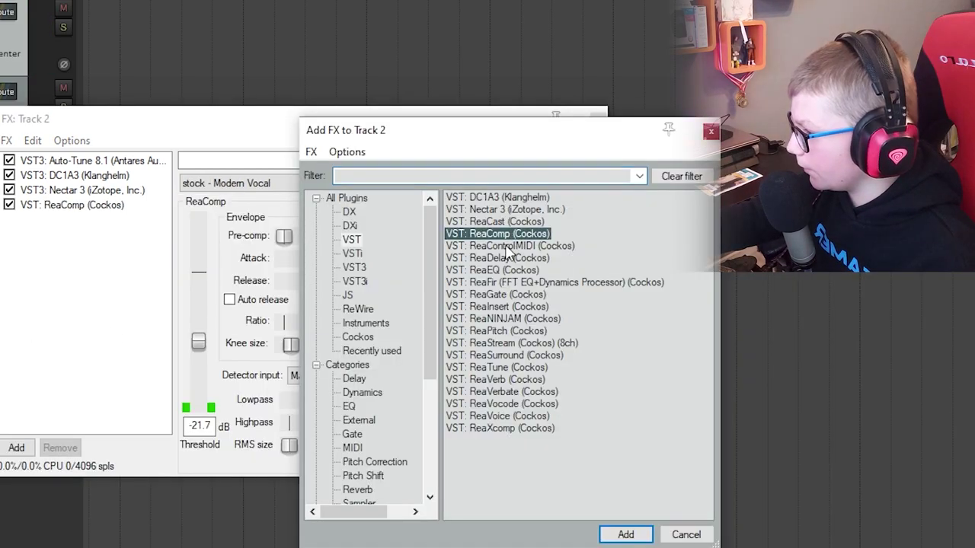
# Add ReaEQ to track 2 after ReaComp and load its "stock - Basic 11 band Clear Vocals" preset.
pyautogui.click(502, 306)
pyautogui.click(504, 380)
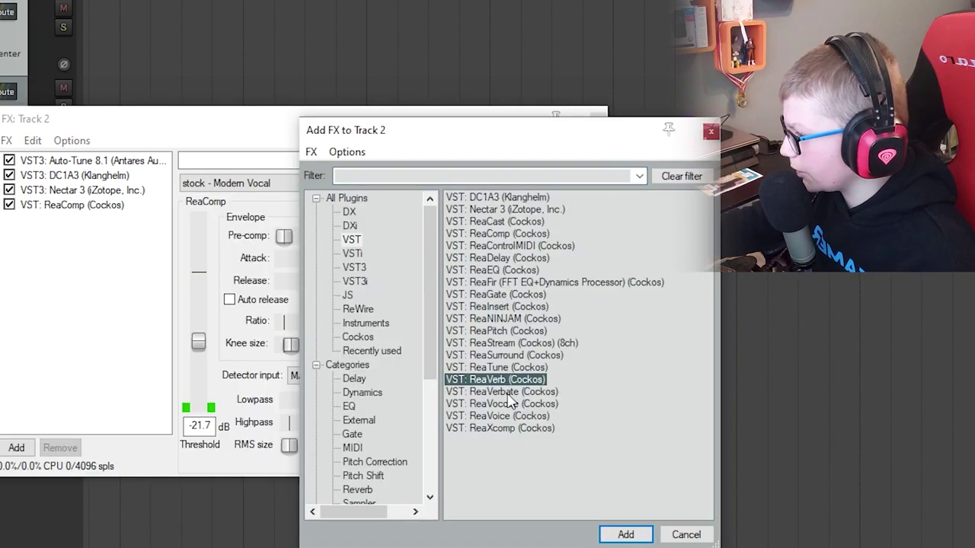
pyautogui.doubleClick(502, 271)
pyautogui.click(308, 183)
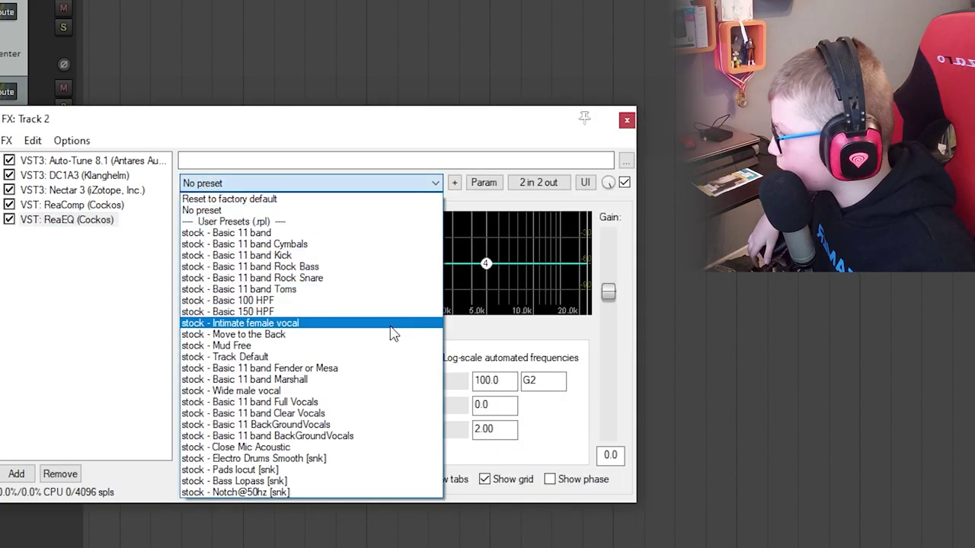
pyautogui.click(346, 413)
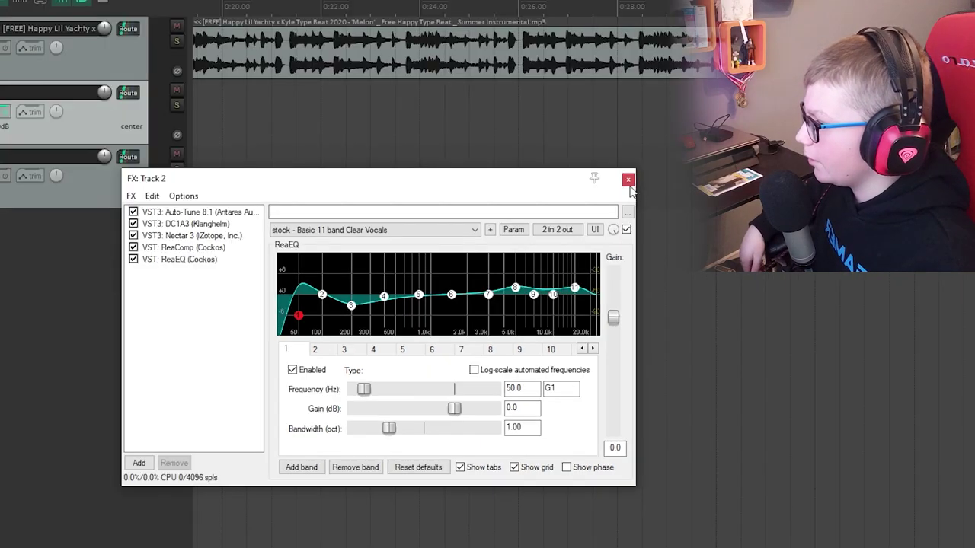
pyautogui.click(628, 180)
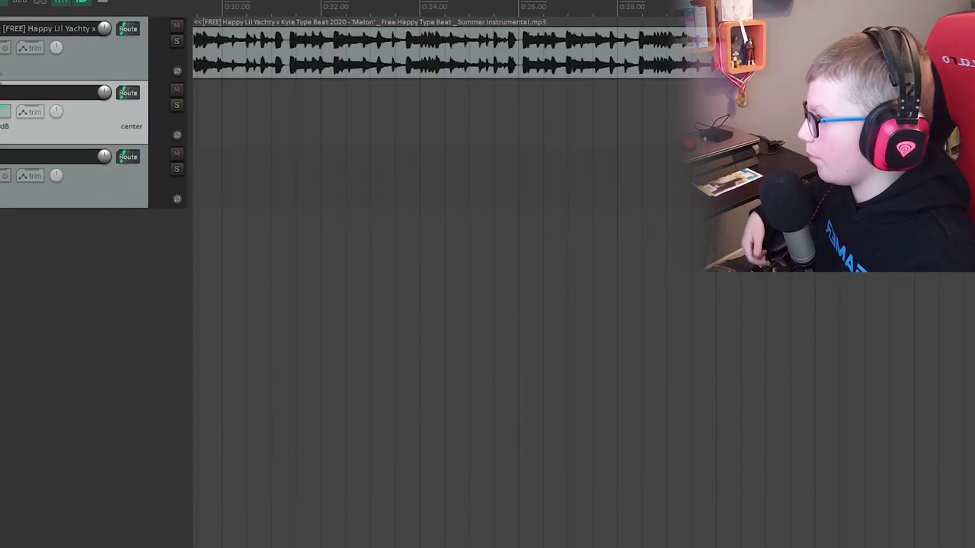
pyautogui.click(6, 109)
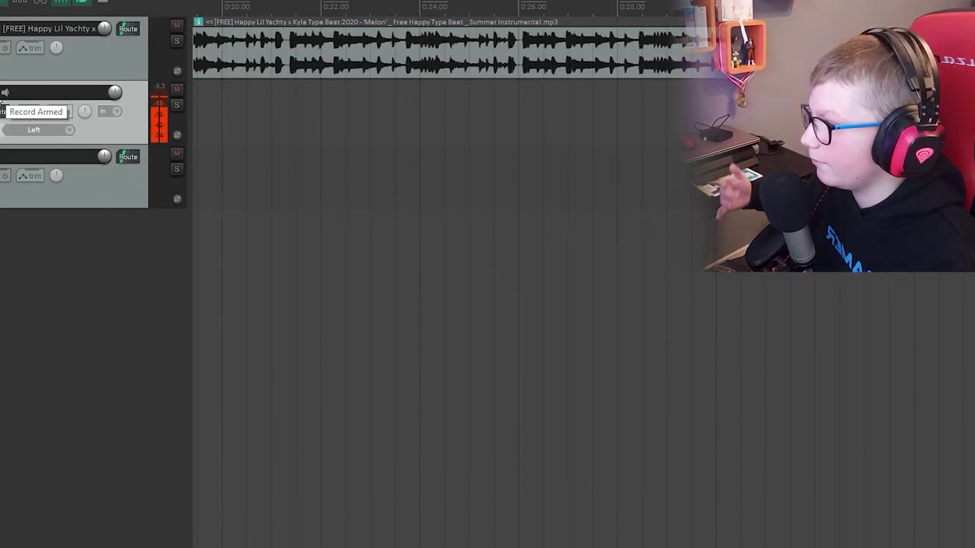
pyautogui.click(5, 108)
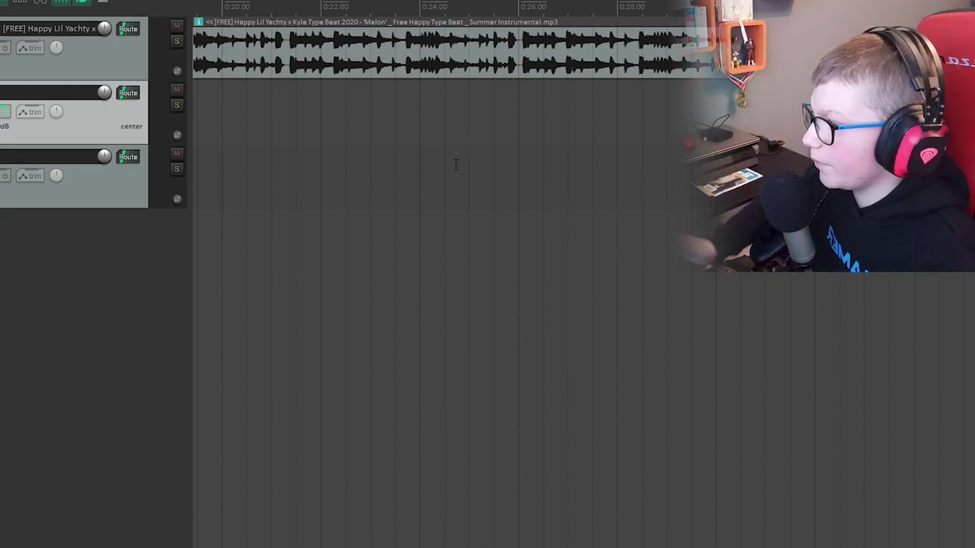
pyautogui.scroll(4, 457, 175)
pyautogui.scroll(-4, 476, 188)
pyautogui.scroll(-3, 492, 182)
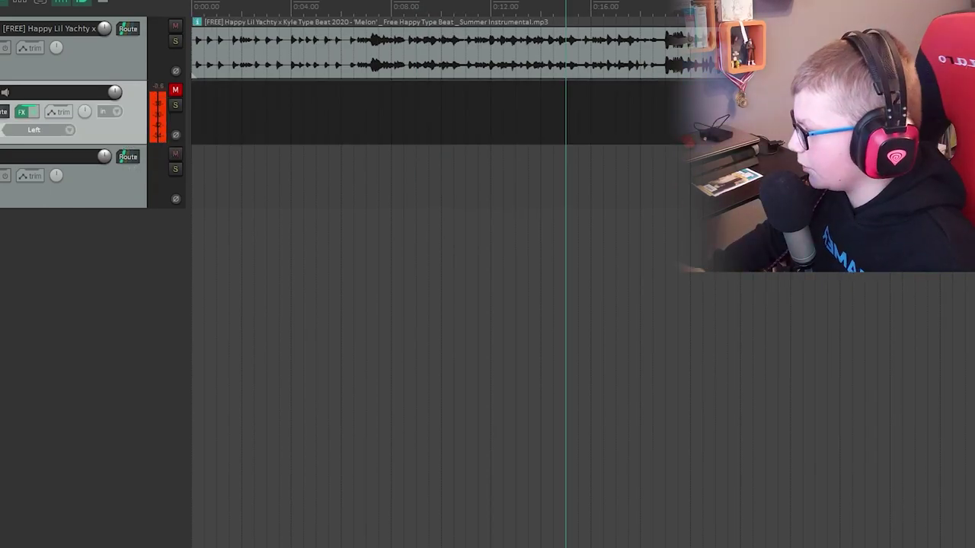
# Record a test vocal take on track 2 over the beat, starting at about 0:15.
pyautogui.hotkey('ctrl', 'r')
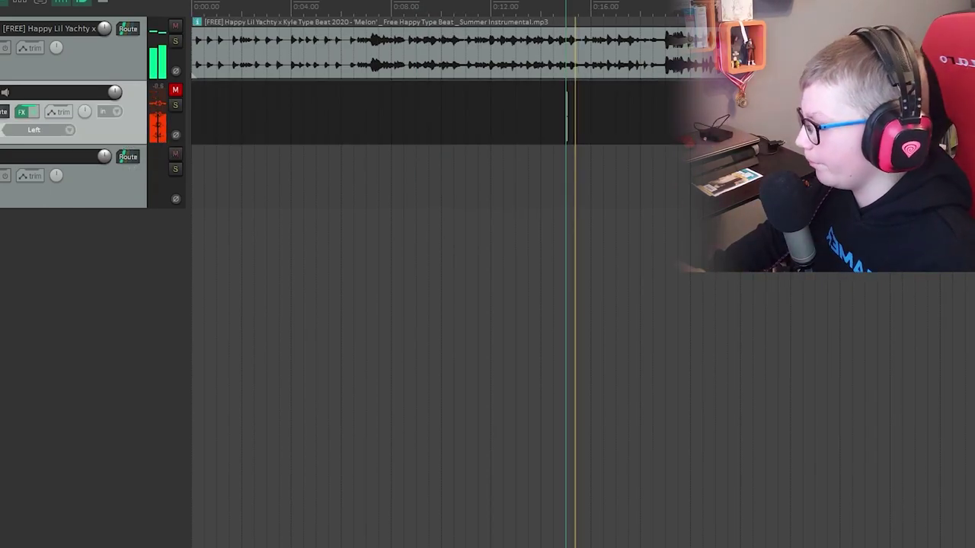
pyautogui.hotkey('alt', 'Tab')
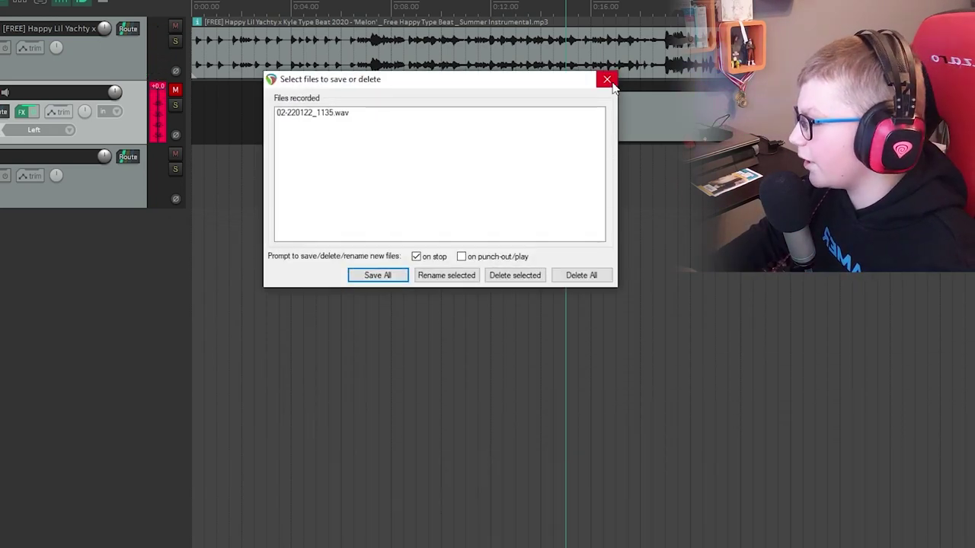
pyautogui.click(612, 84)
pyautogui.doubleClick(638, 130)
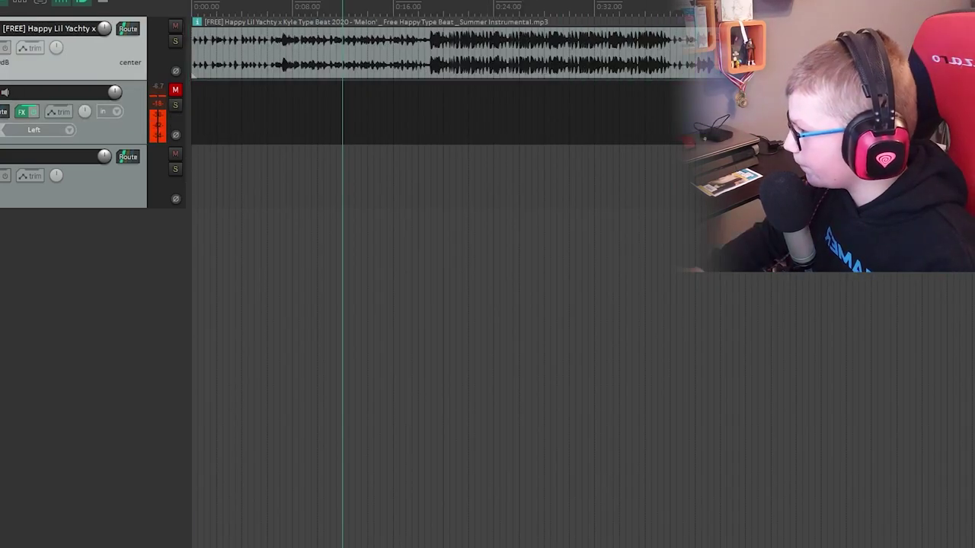
# Record the first vocal verse on track 2 from about 0:14 with the lyrics file open, and keep the recorded file.
pyautogui.hotkey('ctrl', 'r')
pyautogui.hotkey('alt', 'Tab')
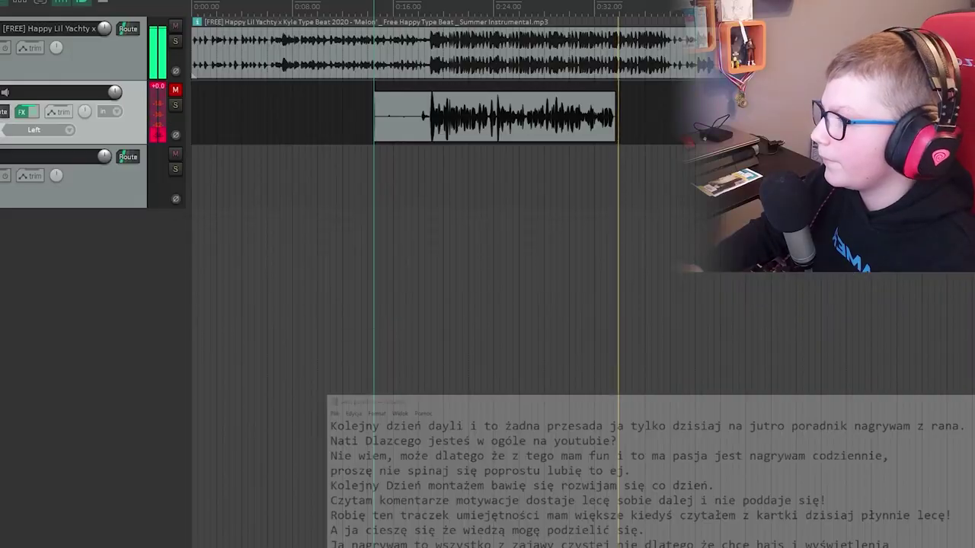
pyautogui.press('space')
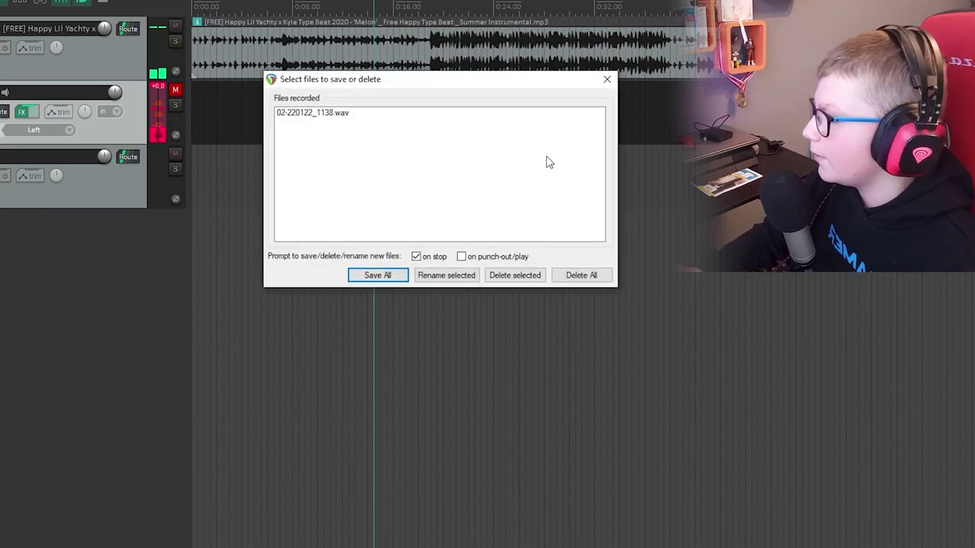
pyautogui.click(607, 80)
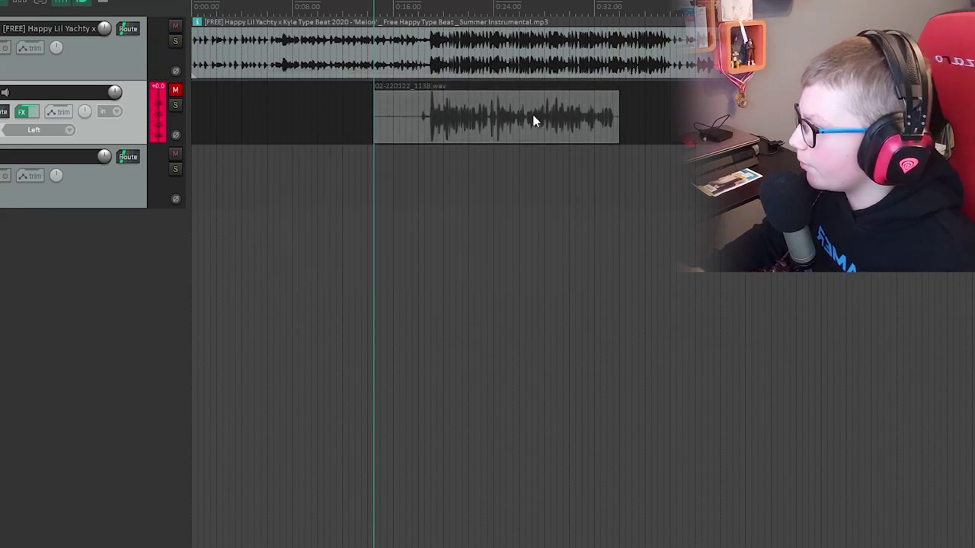
# Unmute track 2 and trim the silent start of its vocal take to about 0:17.
pyautogui.click(174, 91)
pyautogui.moveTo(372, 132); pyautogui.dragTo(411, 132)
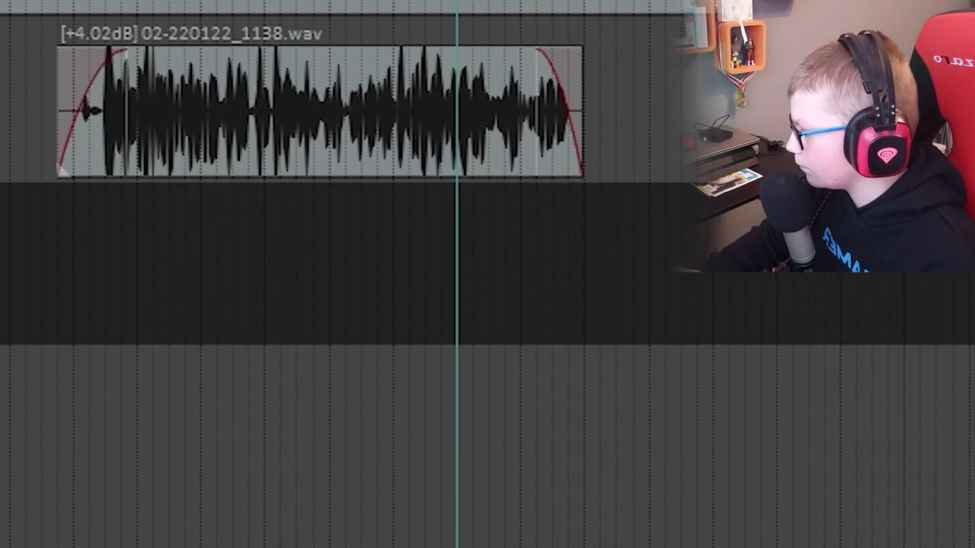
# Record the second vocal verse on track 3, then play back the song from about 0:16.
pyautogui.hotkey('ctrl', 'r')
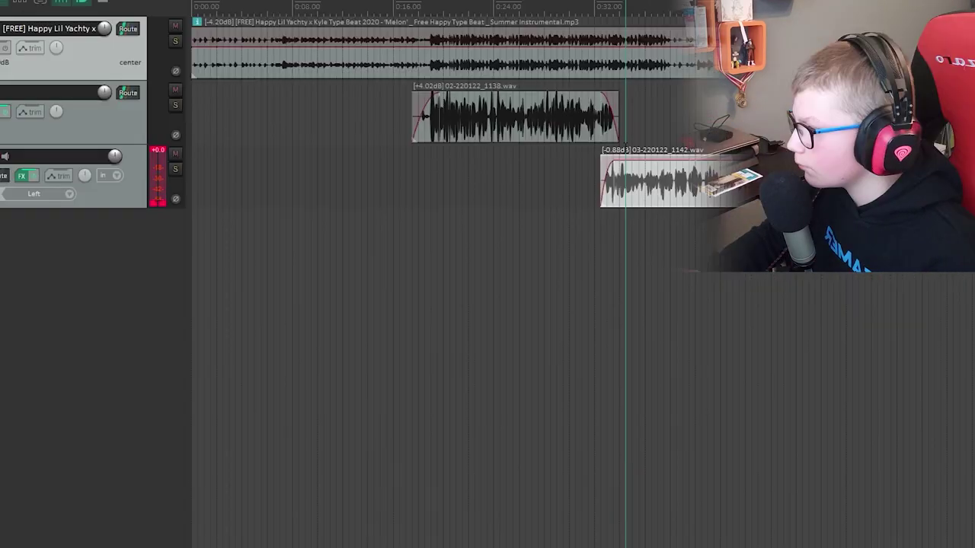
pyautogui.click(399, 102)
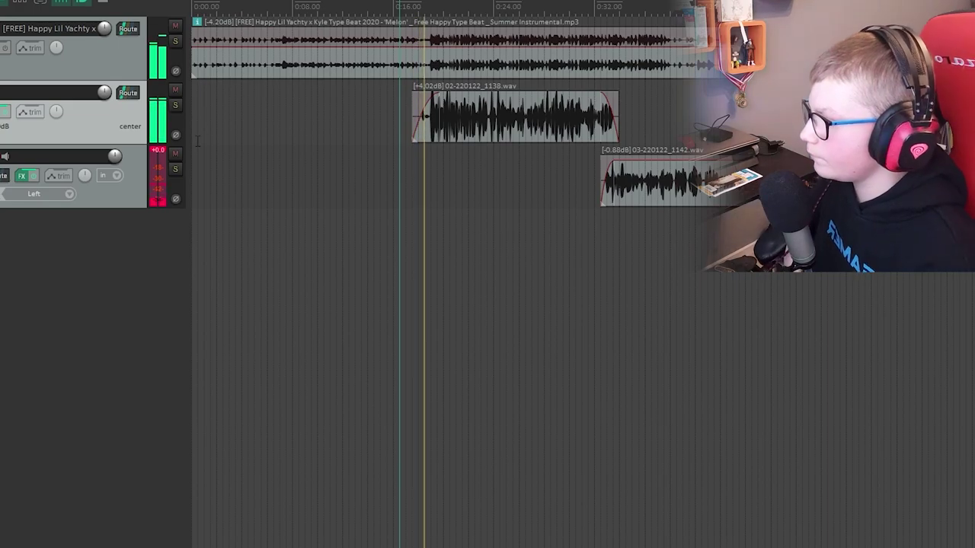
pyautogui.press('space')
# Insert a new track 4 below the vocal tracks and close its plugin browser.
pyautogui.rightClick(29, 264)
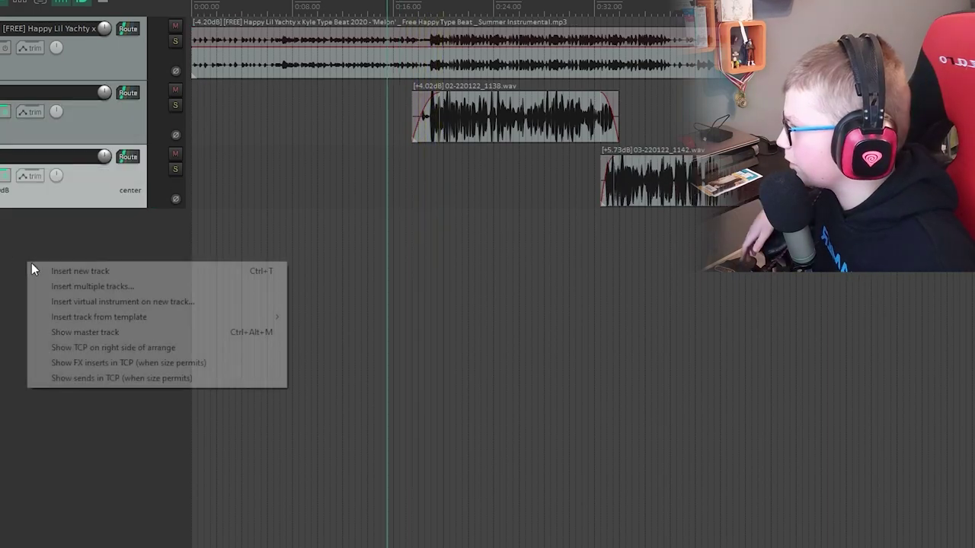
pyautogui.click(38, 270)
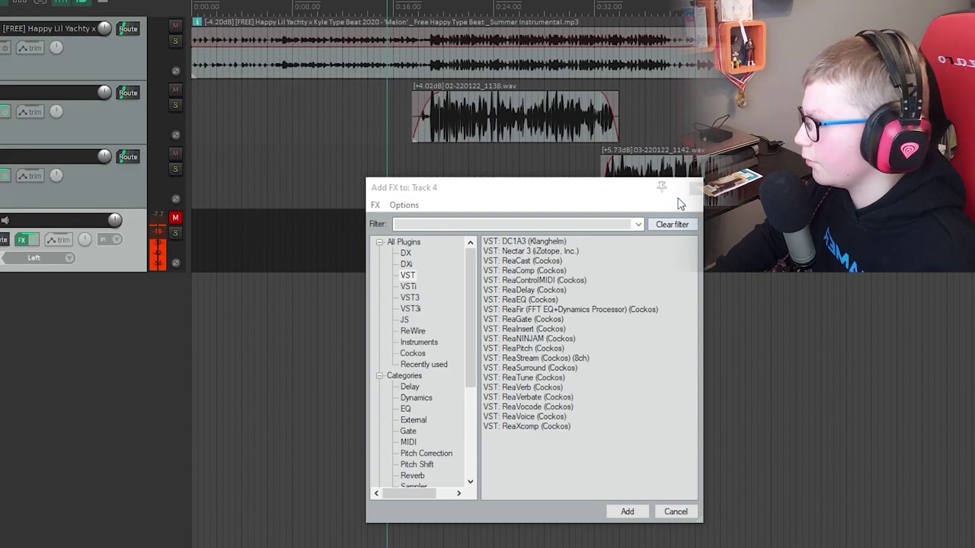
pyautogui.click(695, 188)
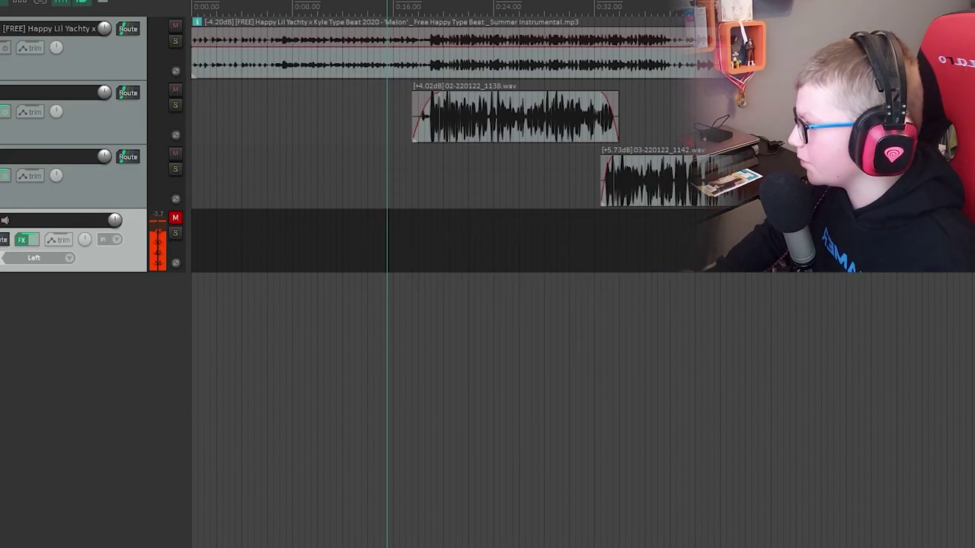
# Record a take of short ad-libs on track 4 from about 0:15 and keep the recorded file.
pyautogui.hotkey('ctrl', 'r')
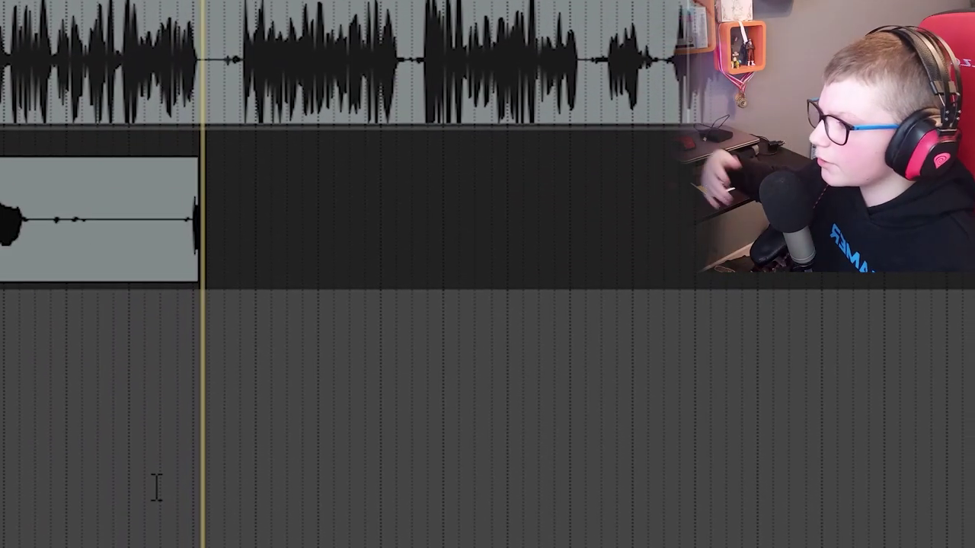
pyautogui.press('space')
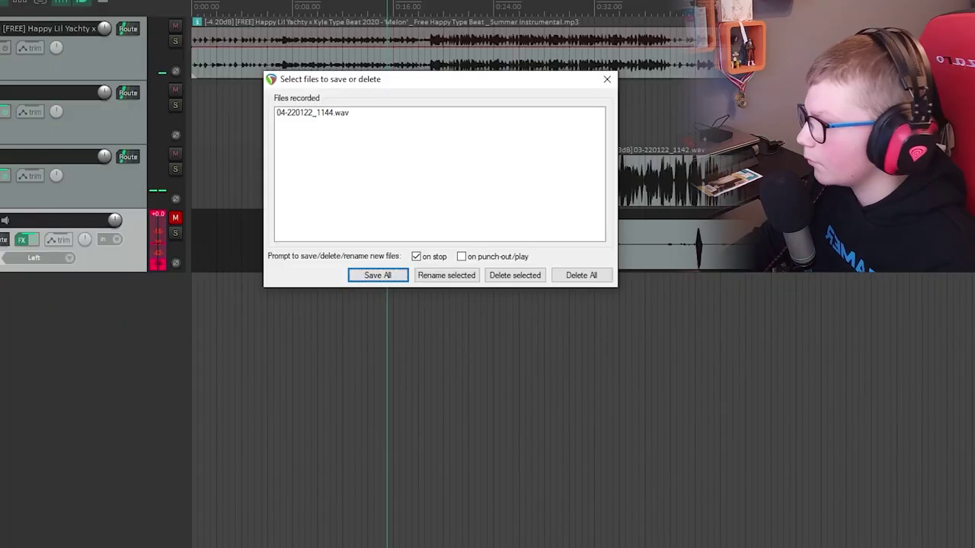
pyautogui.click(605, 77)
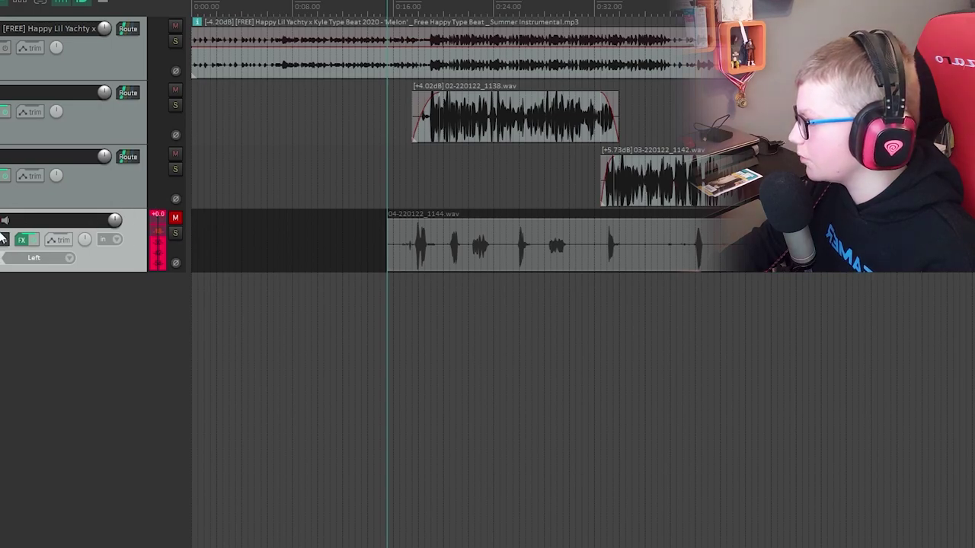
# Lower the ad-lib take's volume to -6.14 dB and move the take down onto a new track 5.
pyautogui.moveTo(515, 221); pyautogui.dragTo(515, 245)
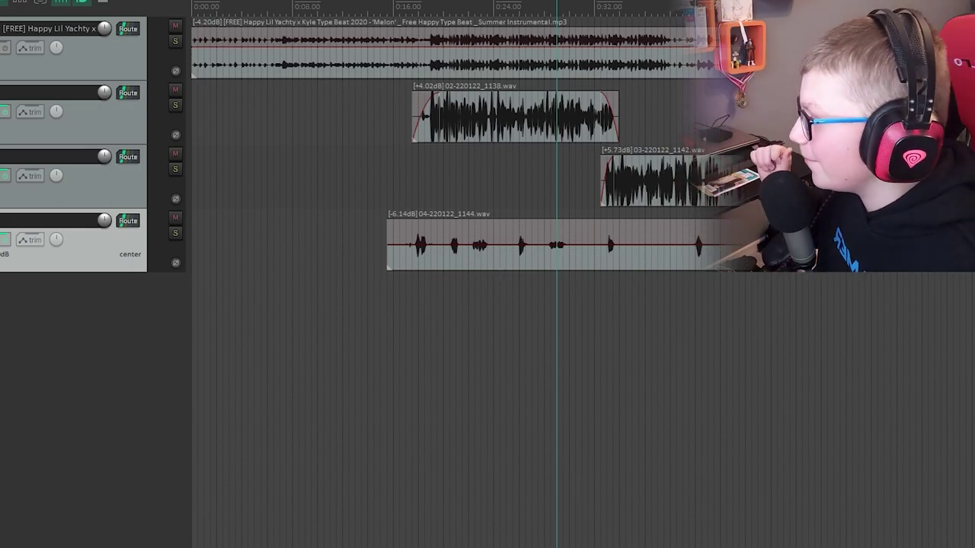
pyautogui.moveTo(516, 268); pyautogui.dragTo(512, 348)
pyautogui.click(3, 304)
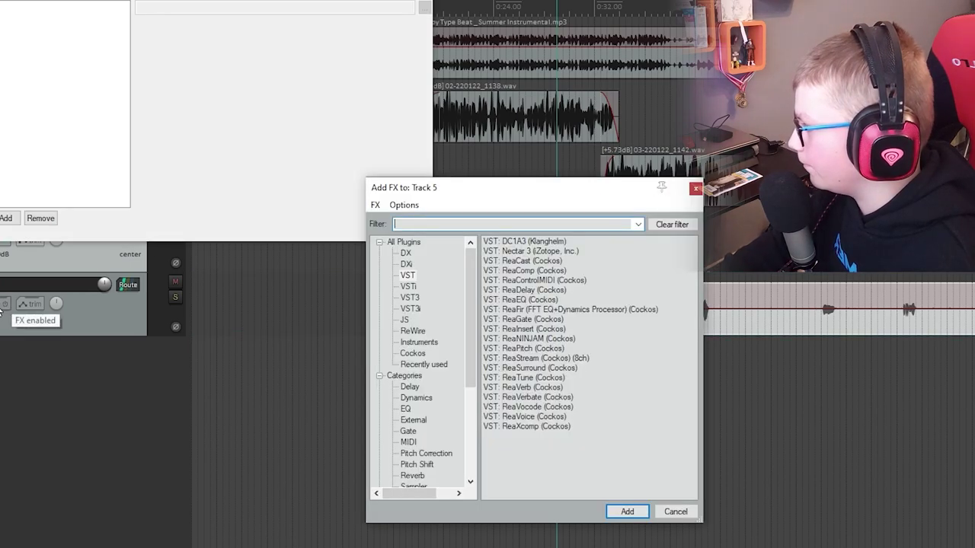
pyautogui.press('Escape')
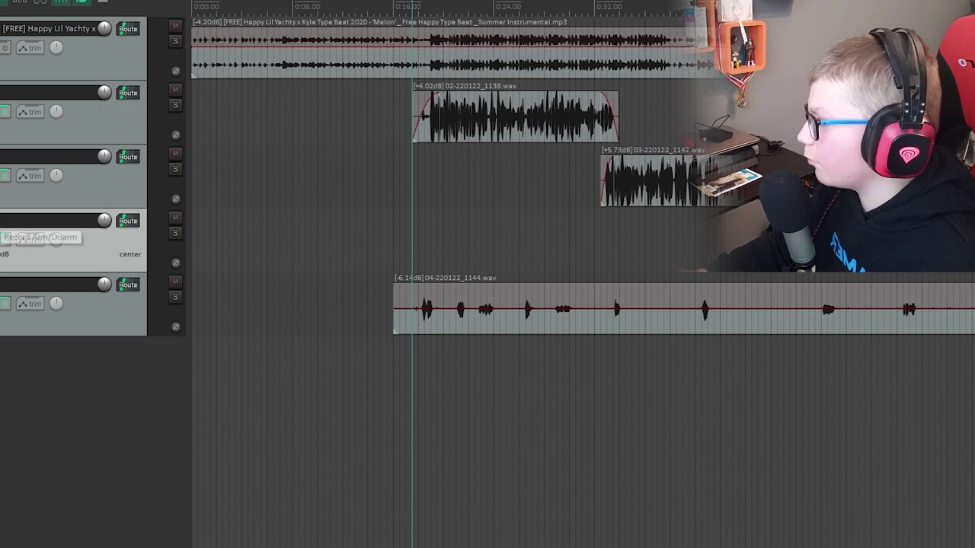
# Record another take of the first verse on track 4, starting at about 0:16.
pyautogui.click(3, 221)
pyautogui.click(4, 220)
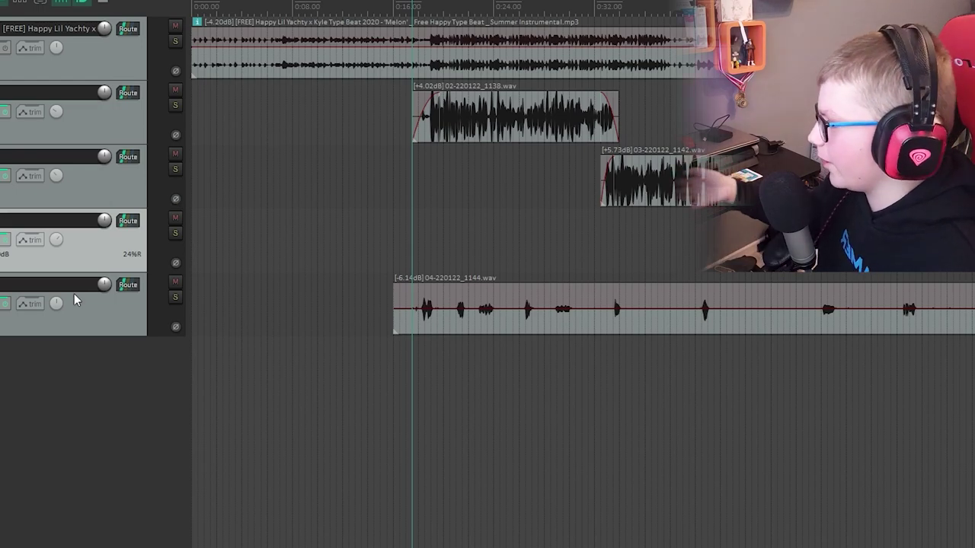
pyautogui.click(387, 255)
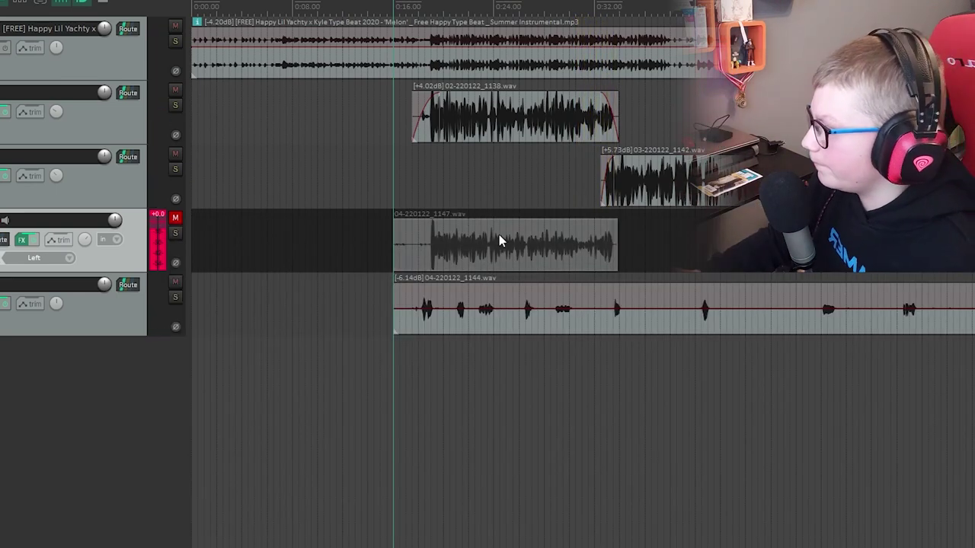
# Trim the start of track 4's new vocal take to about 0:18 and lower its volume to -14.99 dB.
pyautogui.moveTo(392, 247); pyautogui.dragTo(424, 255)
pyautogui.moveTo(515, 221); pyautogui.dragTo(516, 261)
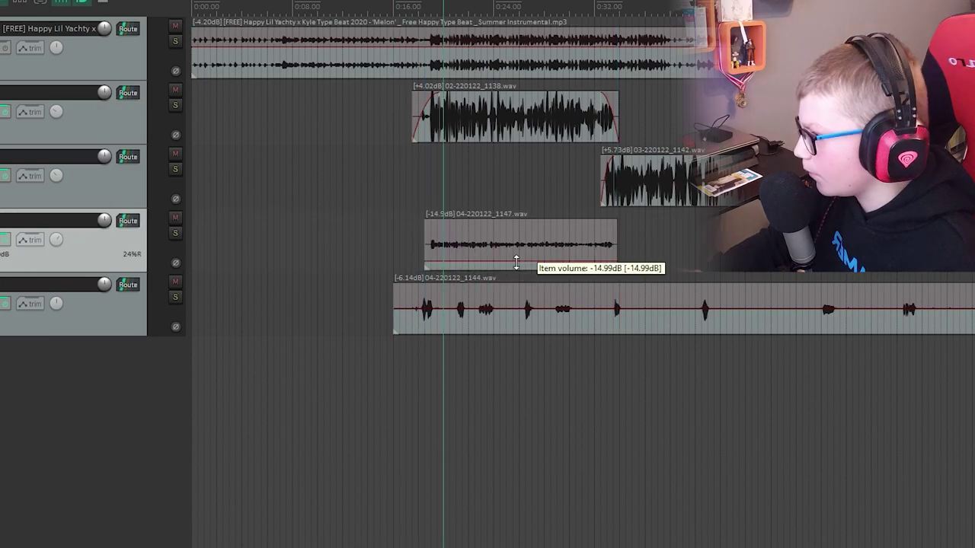
# Play the song from about 0:18, and trim the end of track 4's vocal double to about 0:33.
pyautogui.click(418, 150)
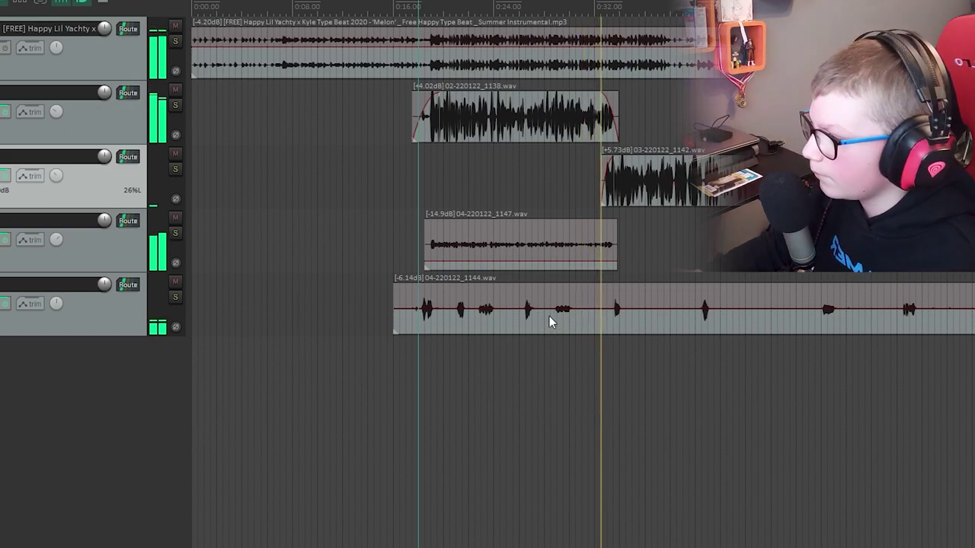
pyautogui.press('space')
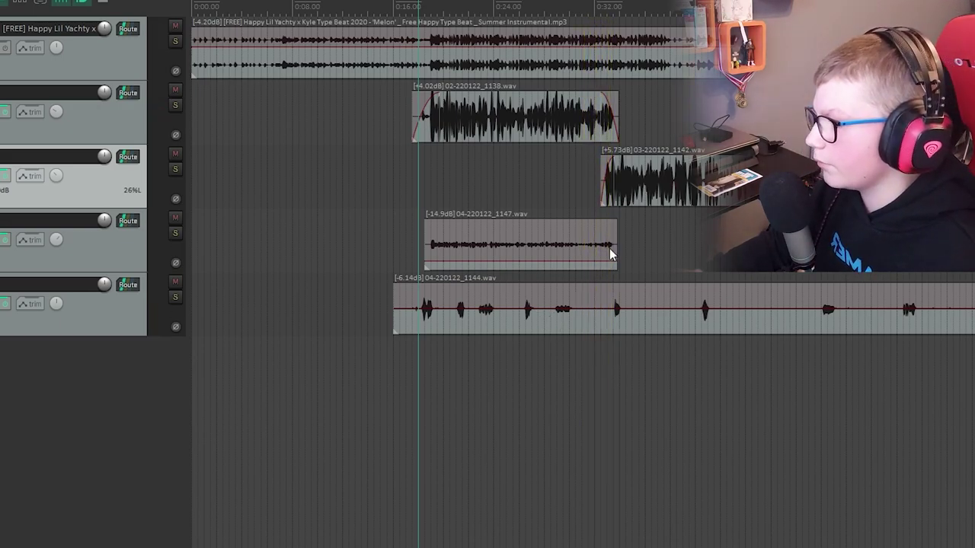
pyautogui.moveTo(613, 249); pyautogui.dragTo(605, 253)
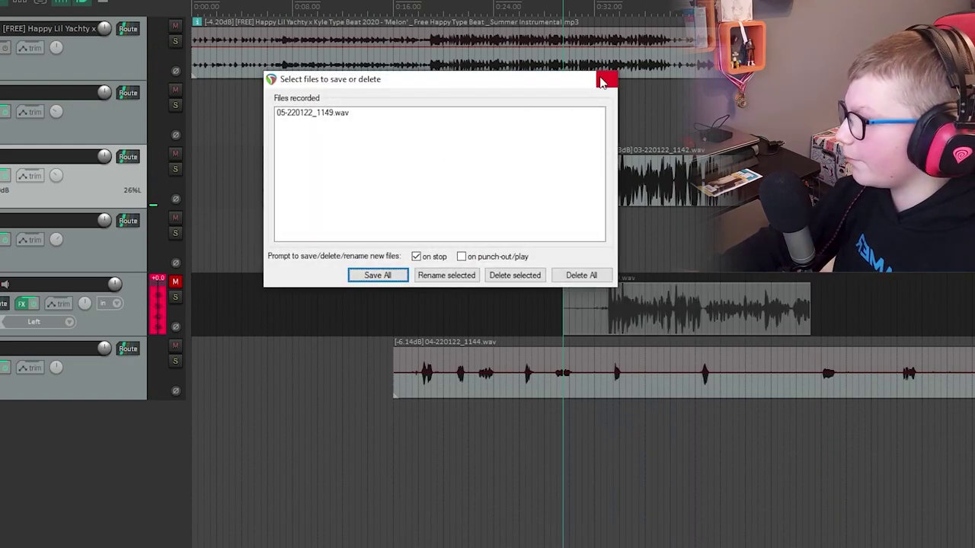
# Keep the file recorded on track 5, unmute the track and try to delete the take, declining to delete the whole track.
pyautogui.click(605, 81)
pyautogui.click(174, 286)
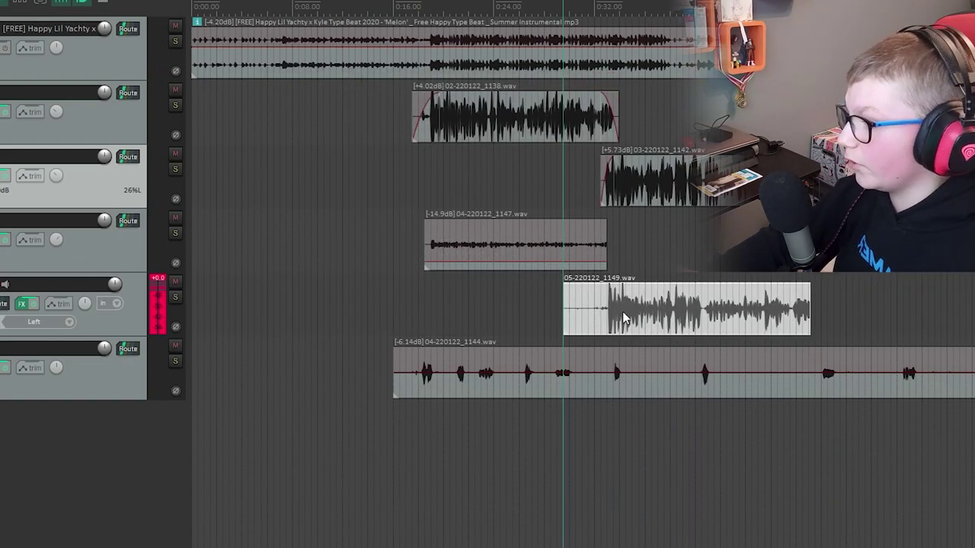
pyautogui.press('Delete')
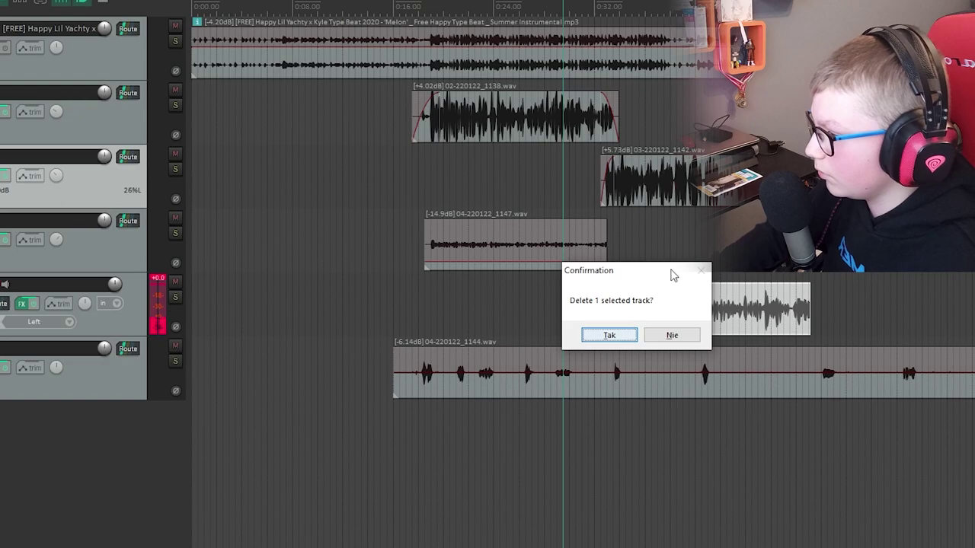
pyautogui.click(672, 335)
# Delete the rejected vocal take that starts at about 0:29 on track 5.
pyautogui.click(694, 324)
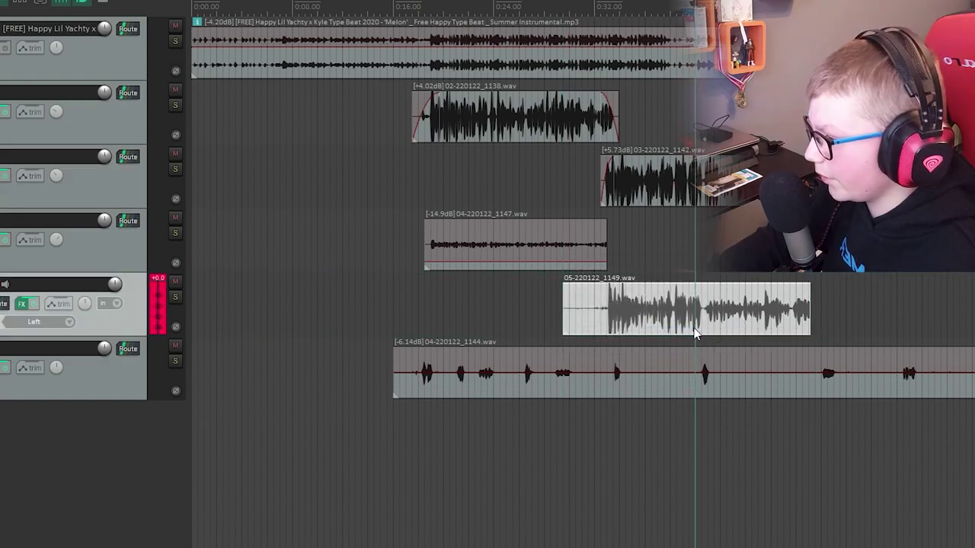
pyautogui.click(450, 320)
pyautogui.click(279, 238)
pyautogui.click(747, 315)
pyautogui.click(295, 289)
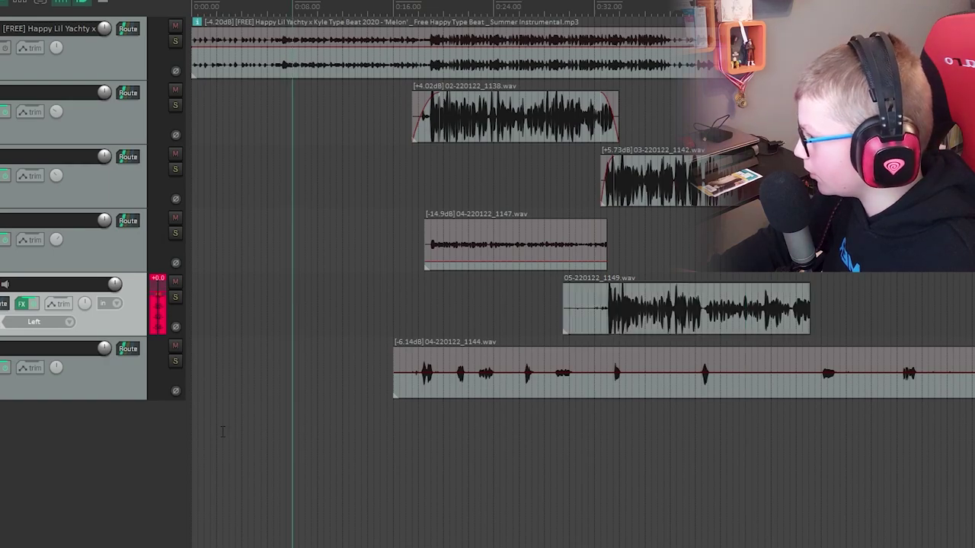
pyautogui.click(223, 432)
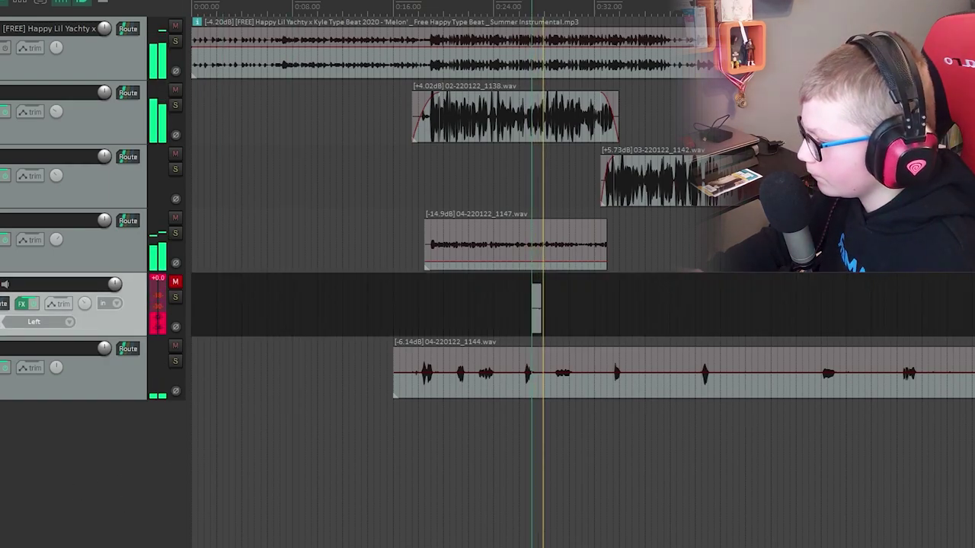
# Record a new second-verse double on track 5 from about 0:27, reading the lyrics in Notepad, and keep the recorded file.
pyautogui.hotkey('alt', 'Tab')
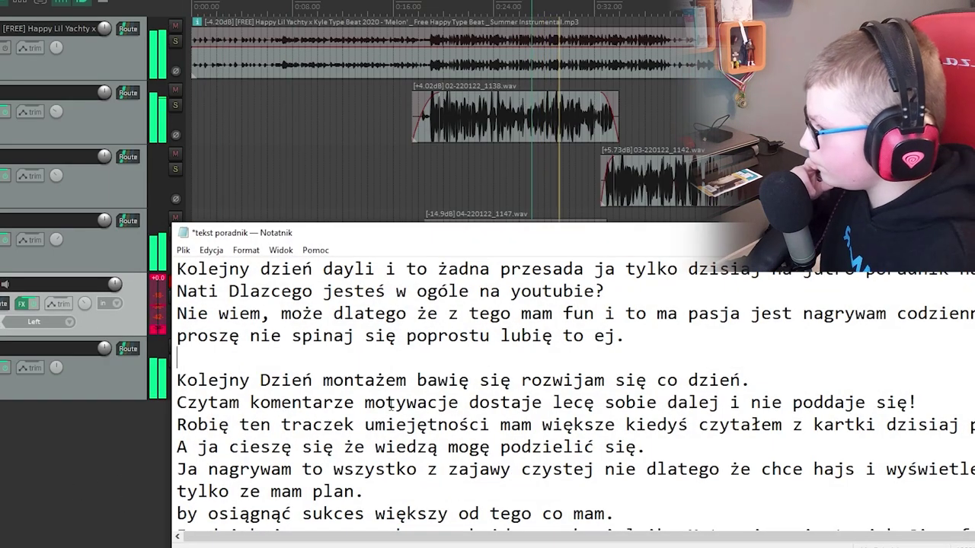
pyautogui.click(578, 366)
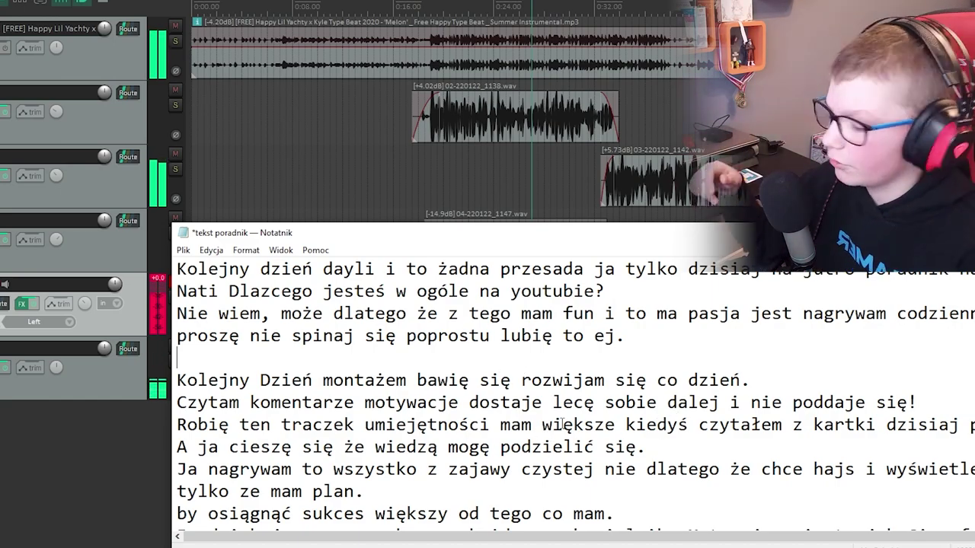
pyautogui.scroll(-1, 571, 381)
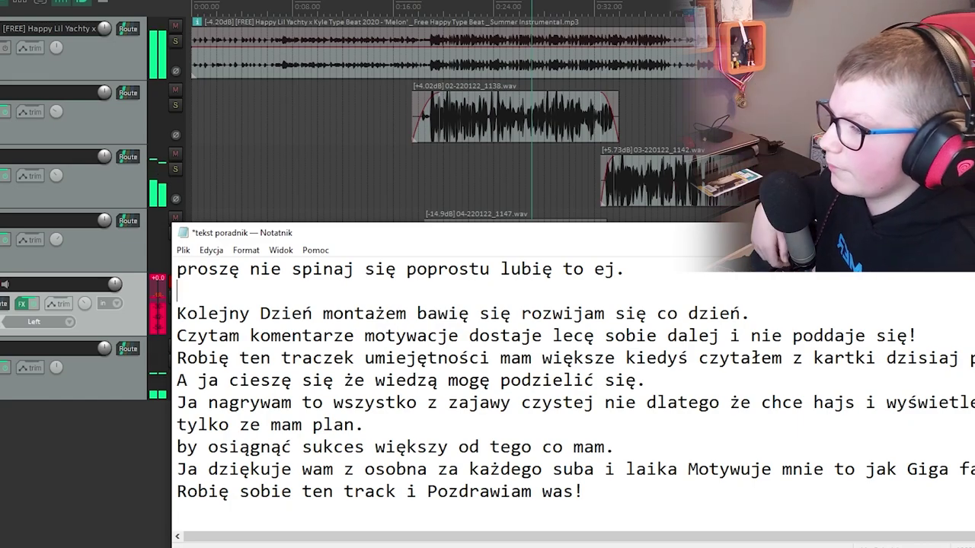
pyautogui.press('super+Down')
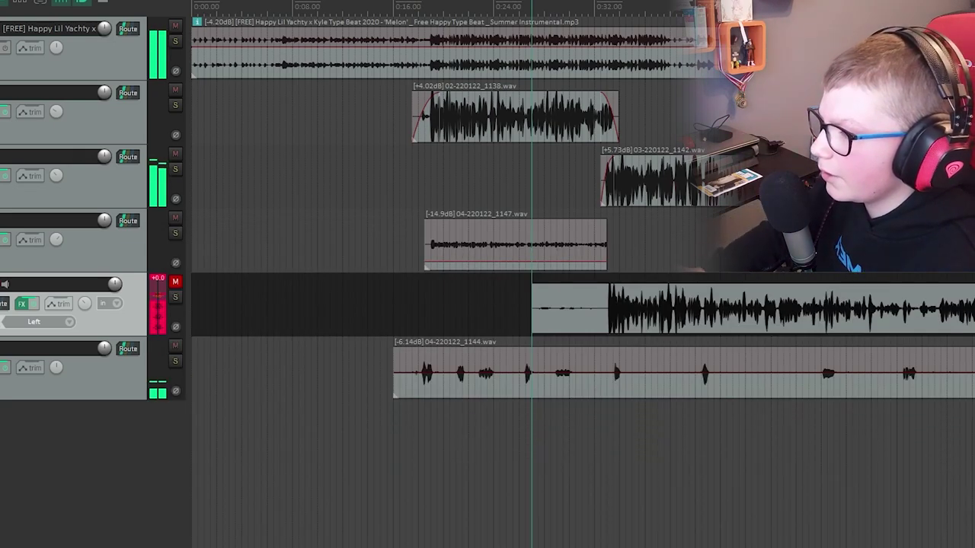
pyautogui.press('space')
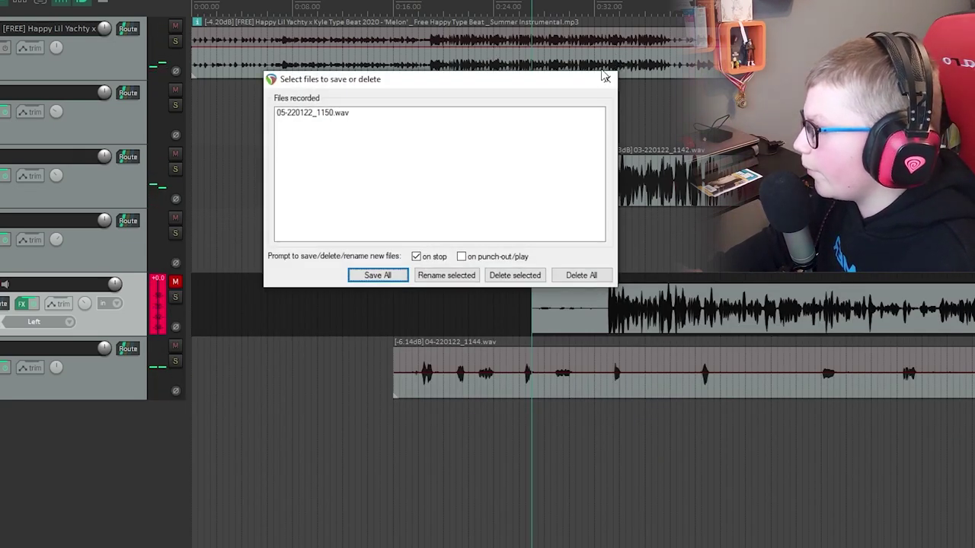
pyautogui.click(605, 77)
# Trim the start of track 5's new take to about 0:32 with a short fade-in, and unmute the track.
pyautogui.moveTo(533, 323); pyautogui.dragTo(618, 301)
pyautogui.click(599, 289)
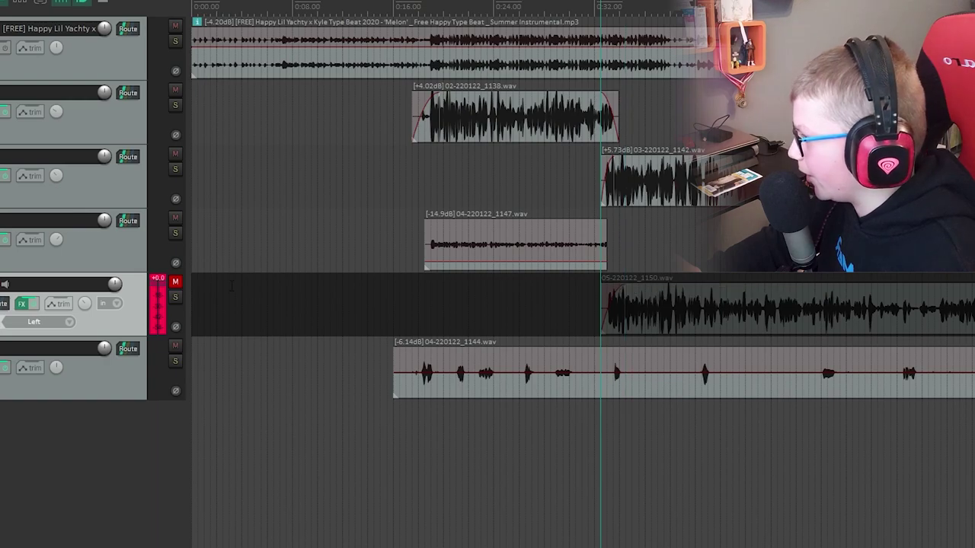
pyautogui.click(175, 281)
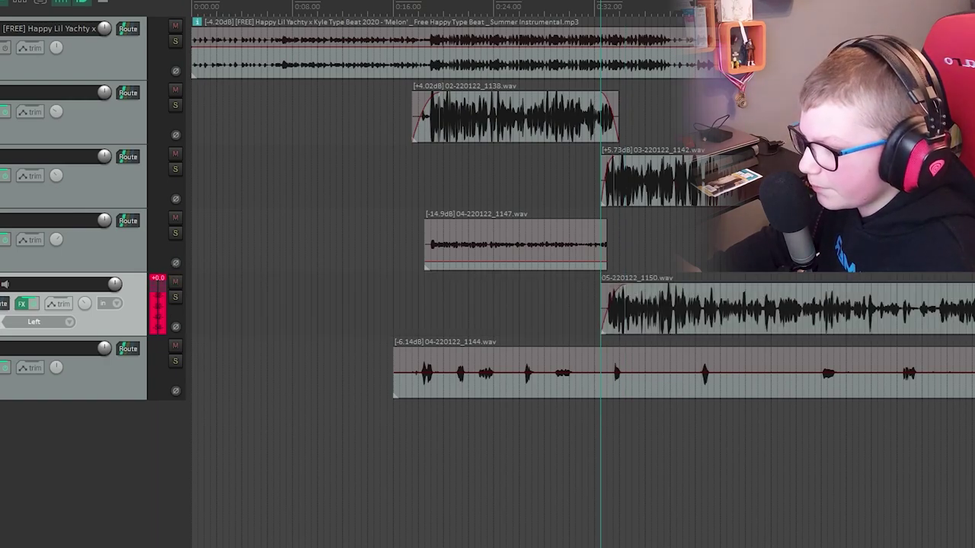
# Fade out the end of track 5's take and lower its volume to -13.7 dB.
pyautogui.click(647, 308)
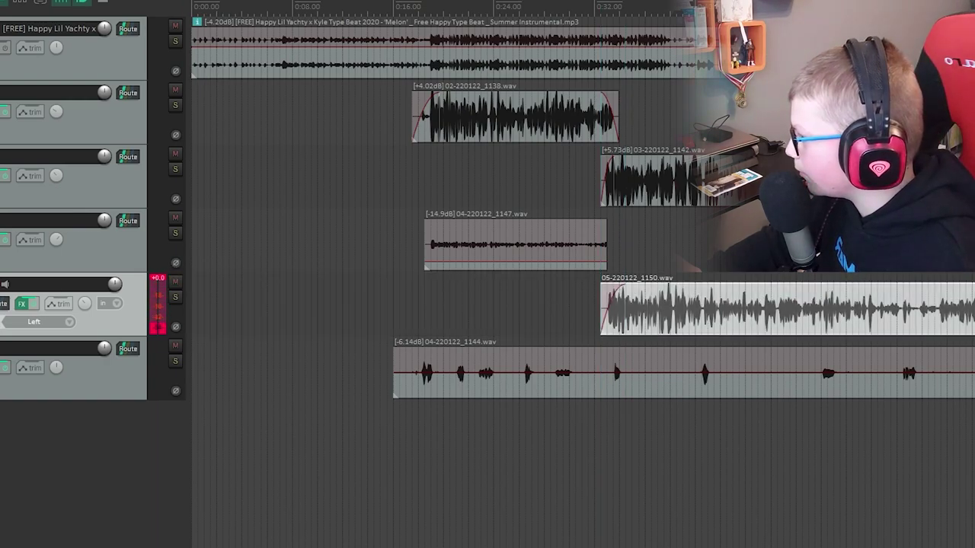
pyautogui.press('F7')
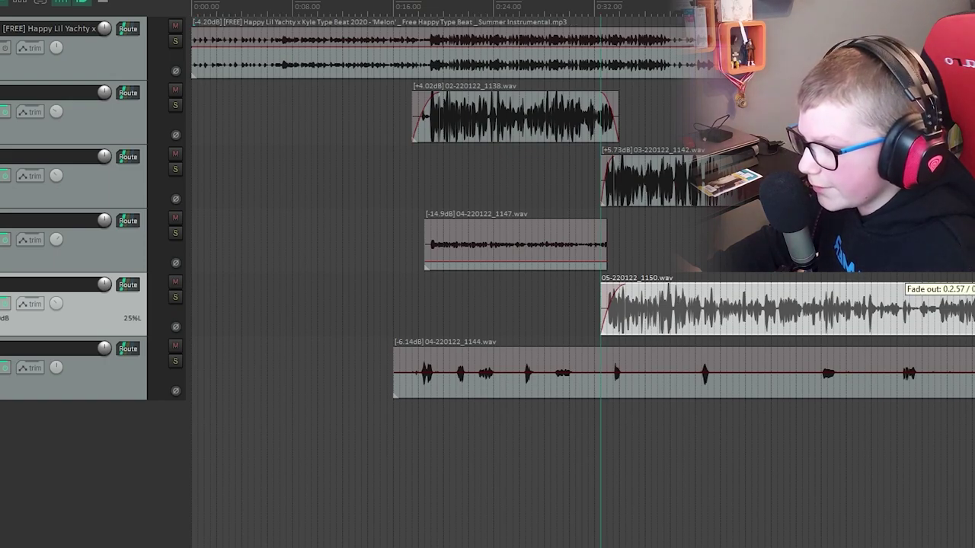
pyautogui.press('Escape')
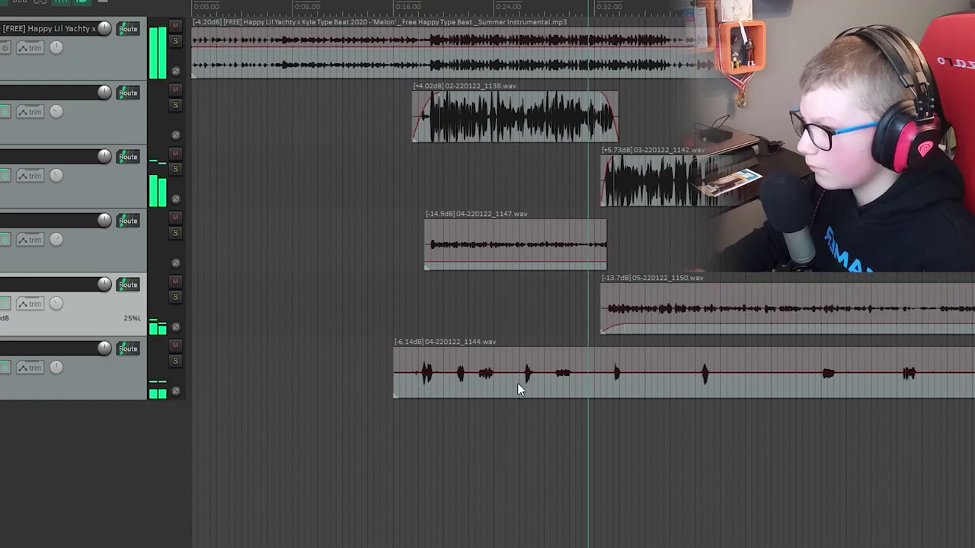
# Delete the old ad-lib take from track 6.
pyautogui.click(513, 383)
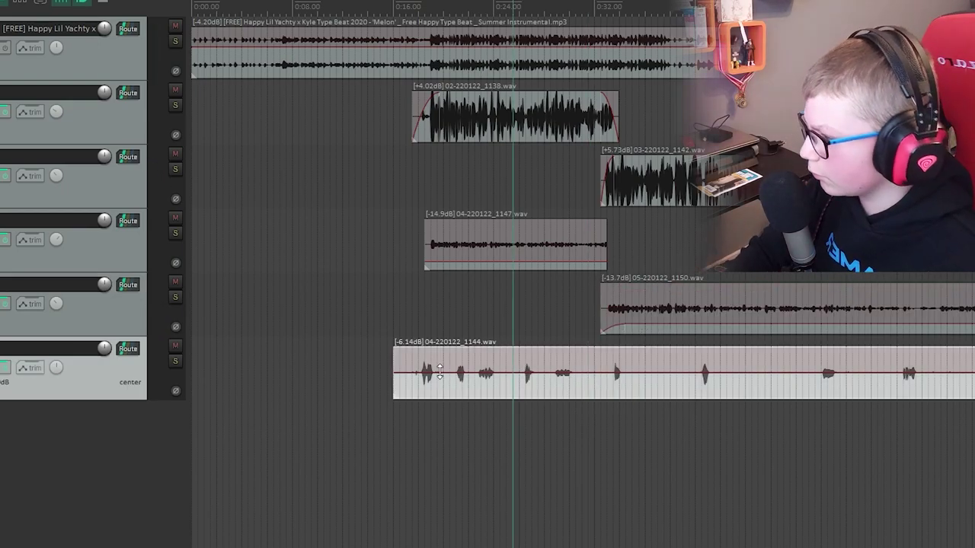
pyautogui.click(310, 384)
pyautogui.click(424, 391)
pyautogui.press('Delete')
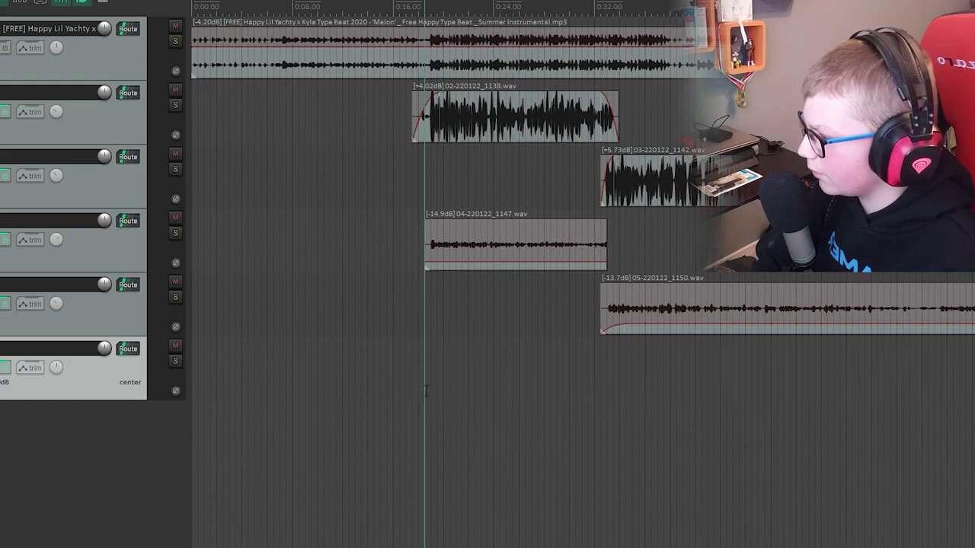
# Arm track 6 for recording and set the input type of its Auto-Tune effect to Alto/Tenor.
pyautogui.click(355, 367)
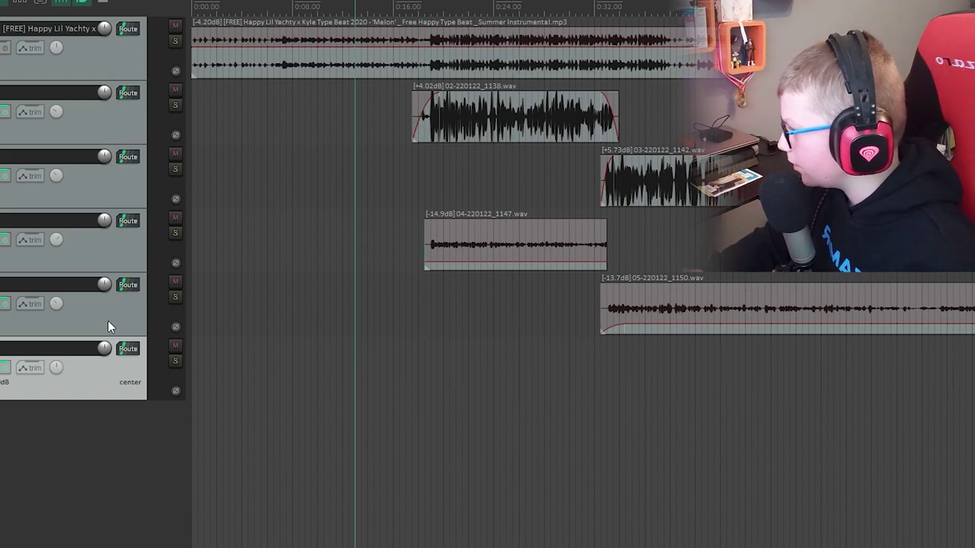
pyautogui.click(0, 348)
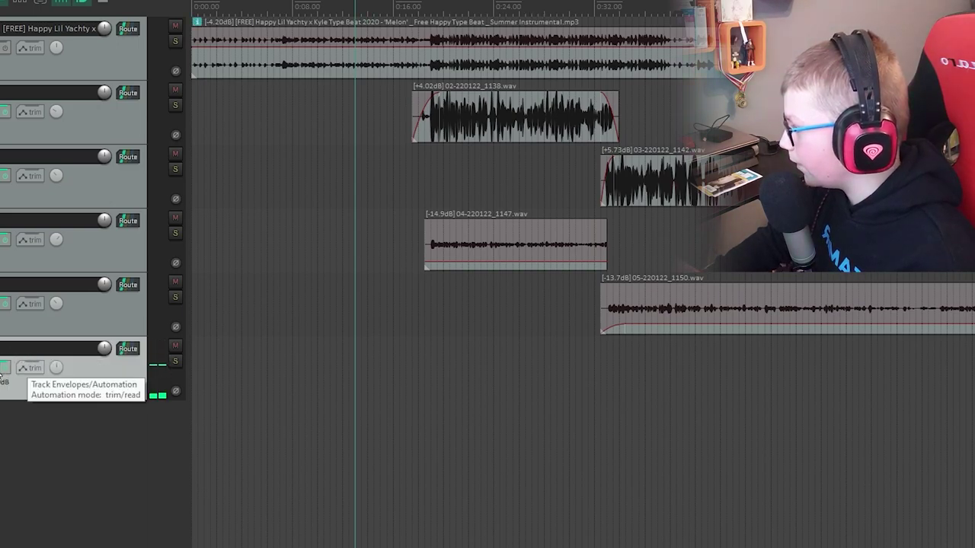
pyautogui.click(21, 367)
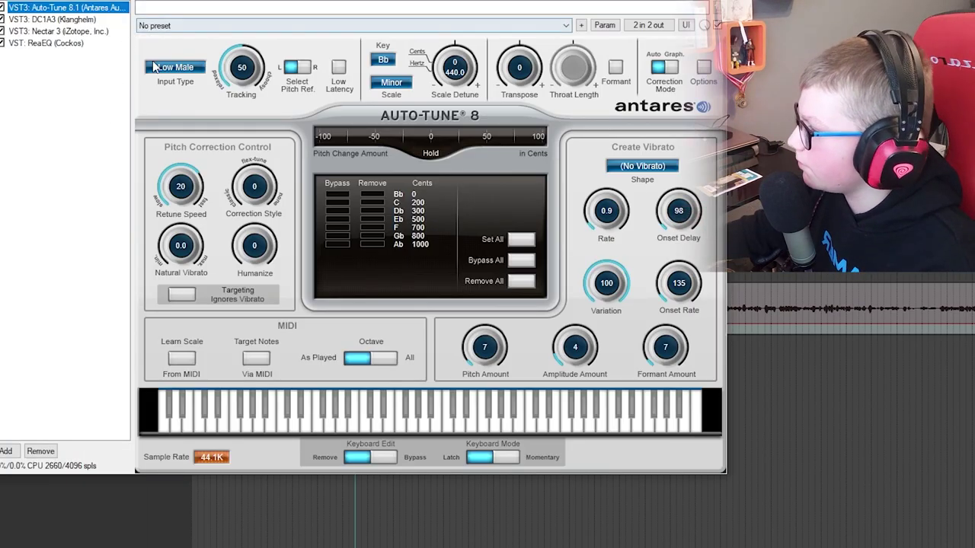
pyautogui.click(163, 72)
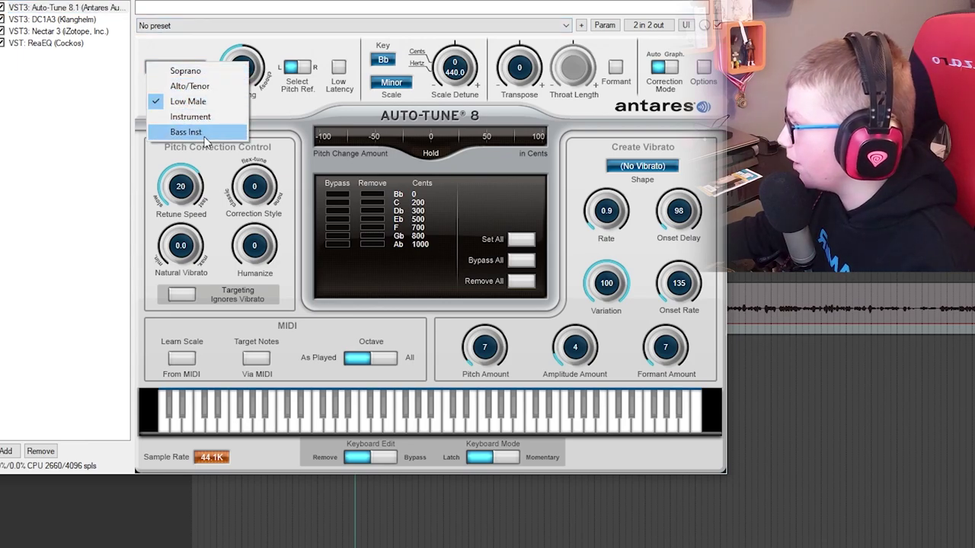
pyautogui.click(187, 85)
# Mute track 6 and look through the EQ, de-esser and gate modules of its Nectar 3 effect.
pyautogui.click(329, 145)
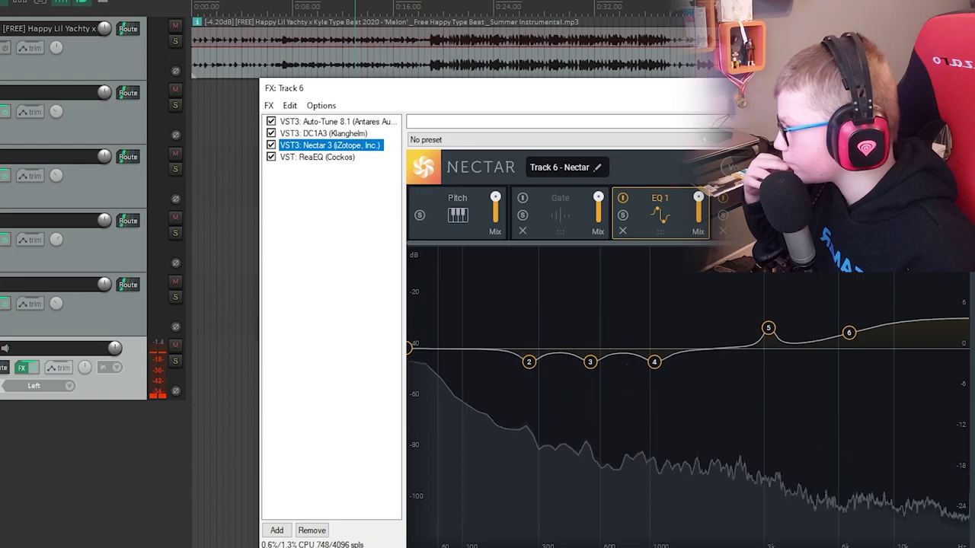
pyautogui.click(175, 345)
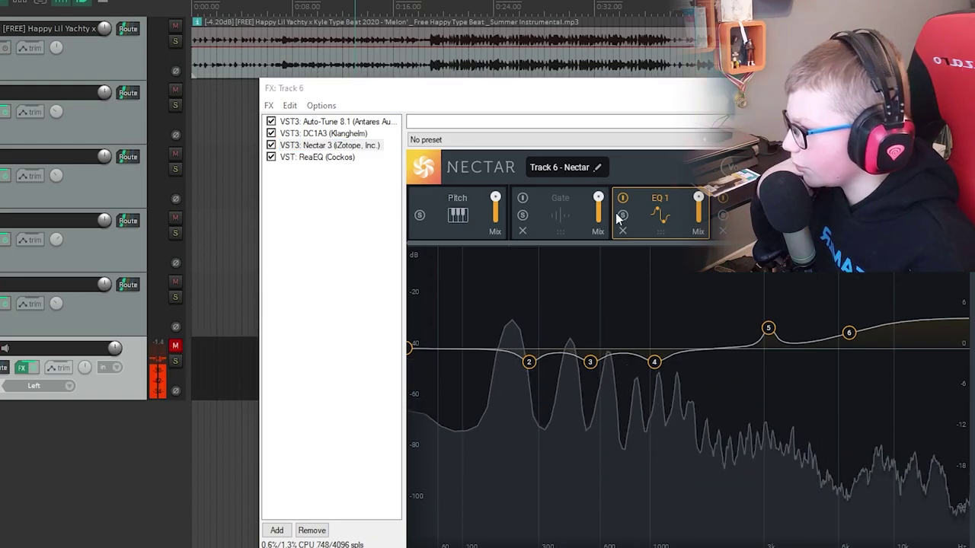
pyautogui.click(727, 214)
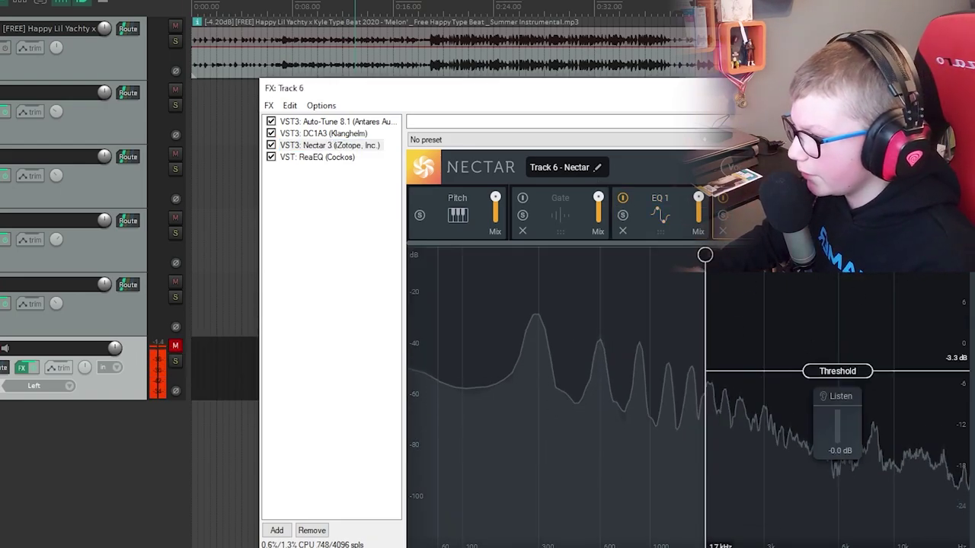
pyautogui.click(560, 215)
# In track 6's Nectar 3, boost EQ 1 node 4 to 14.9 dB at 1179 Hz, raise nodes 3 and 2, and increase the compressor's attack.
pyautogui.click(660, 215)
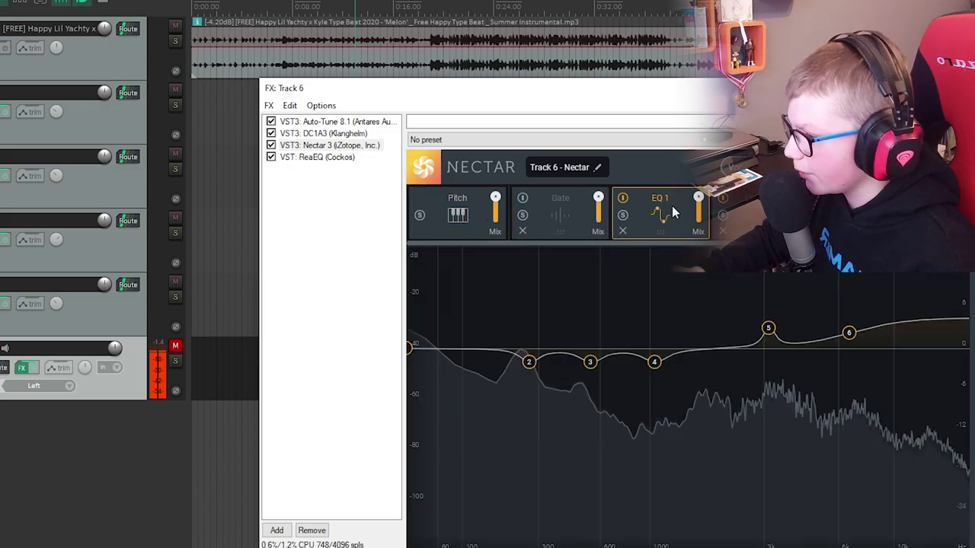
pyautogui.moveTo(659, 360); pyautogui.dragTo(666, 250)
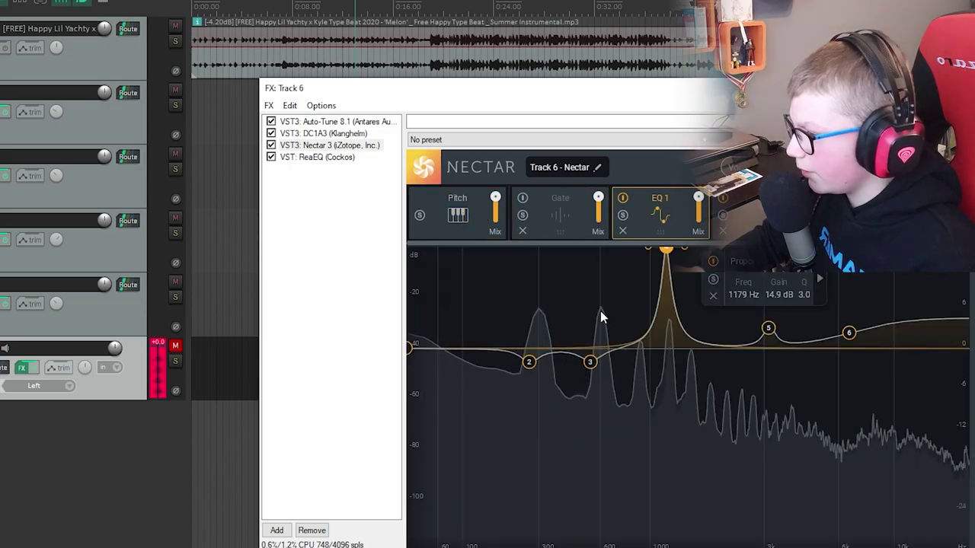
pyautogui.moveTo(590, 361); pyautogui.dragTo(575, 285)
pyautogui.moveTo(527, 359); pyautogui.dragTo(470, 309)
pyautogui.click(760, 214)
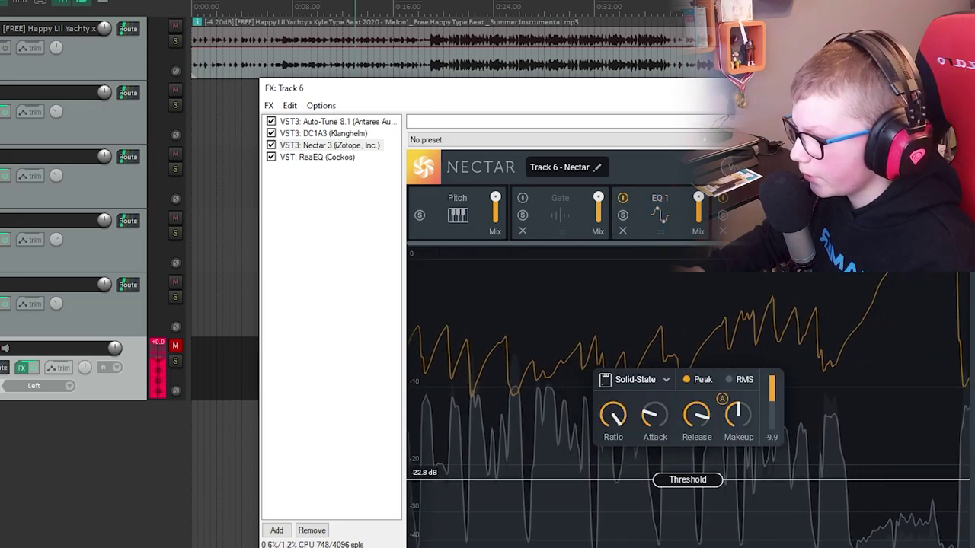
pyautogui.moveTo(648, 430); pyautogui.dragTo(667, 405)
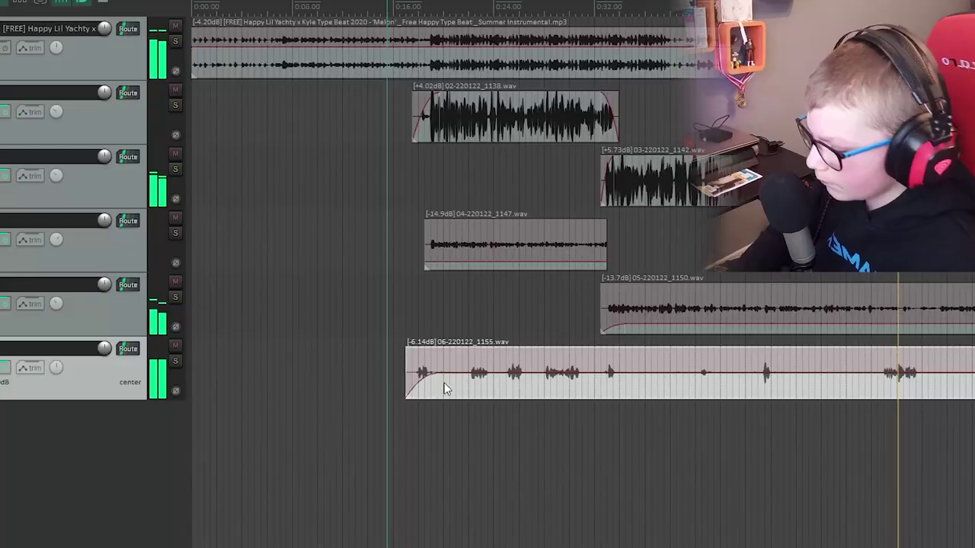
# Delete the ad-lib take on track 6, record a replacement on the muted track from about 0:15 and keep its file.
pyautogui.press('Delete')
pyautogui.press('space')
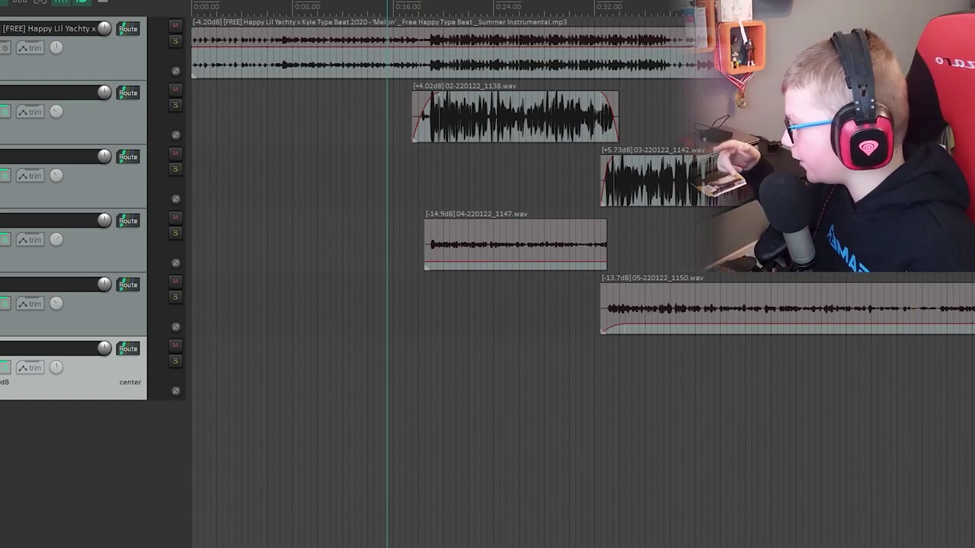
pyautogui.click(0, 351)
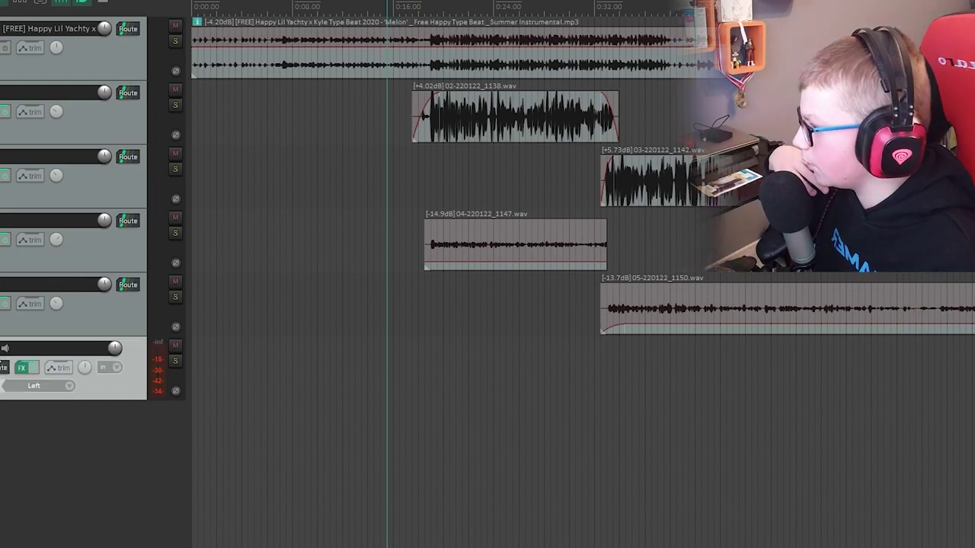
pyautogui.click(171, 349)
pyautogui.hotkey('ctrl', 'r')
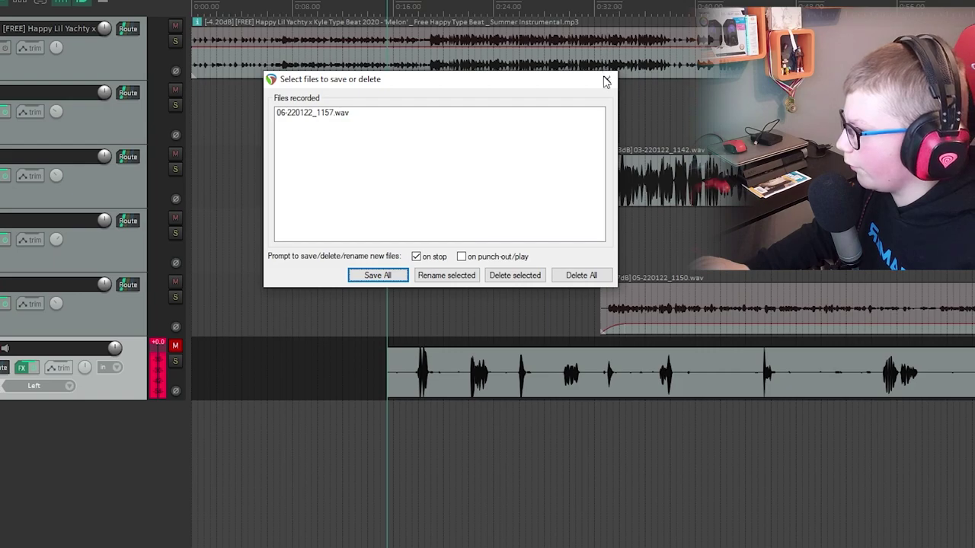
pyautogui.click(606, 76)
# Add a fade-in to track 6's new ad-lib take and shift the take slightly earlier on the timeline.
pyautogui.moveTo(388, 350); pyautogui.dragTo(442, 350)
pyautogui.moveTo(931, 348); pyautogui.dragTo(926, 348)
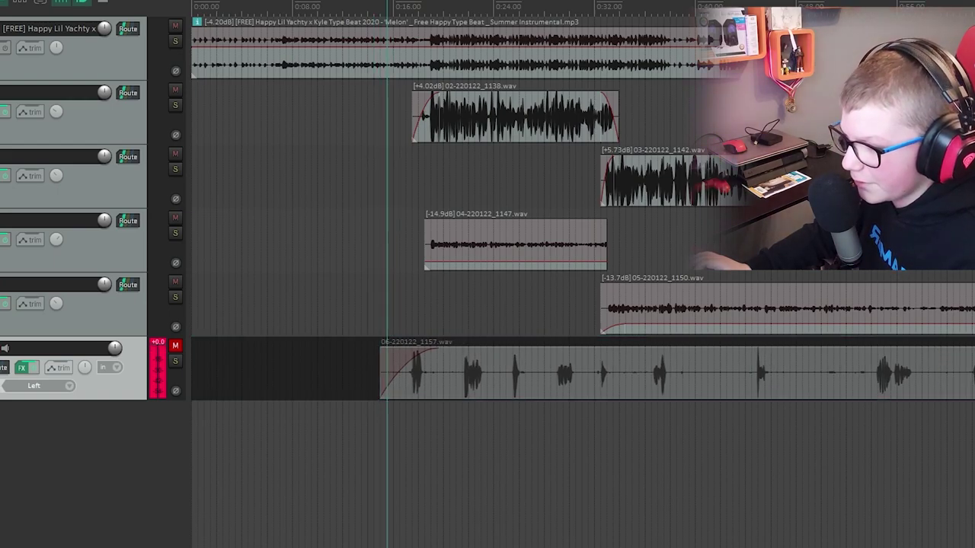
# Lower the volume of track 6's ad-lib take to -10.0 dB and play it back with the beat.
pyautogui.moveTo(926, 348); pyautogui.dragTo(926, 384)
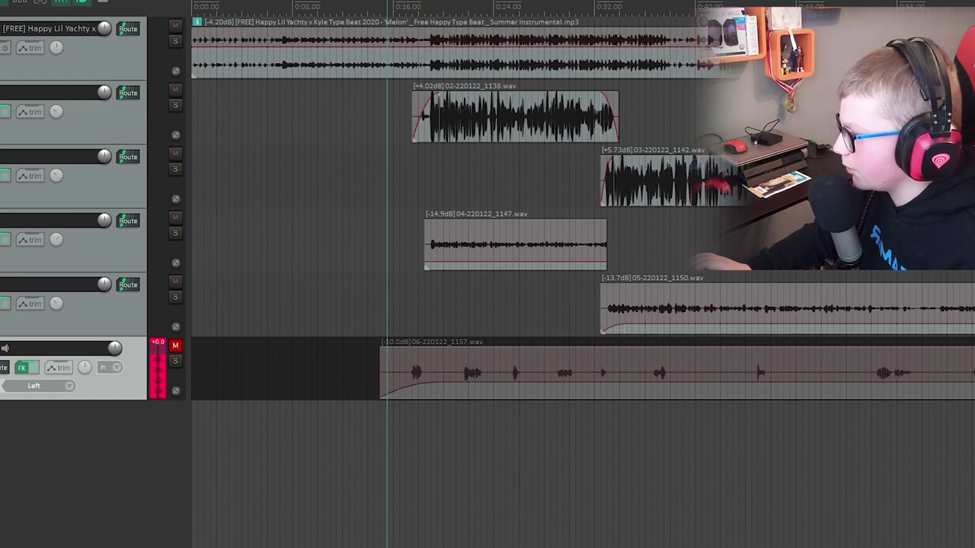
pyautogui.press('space')
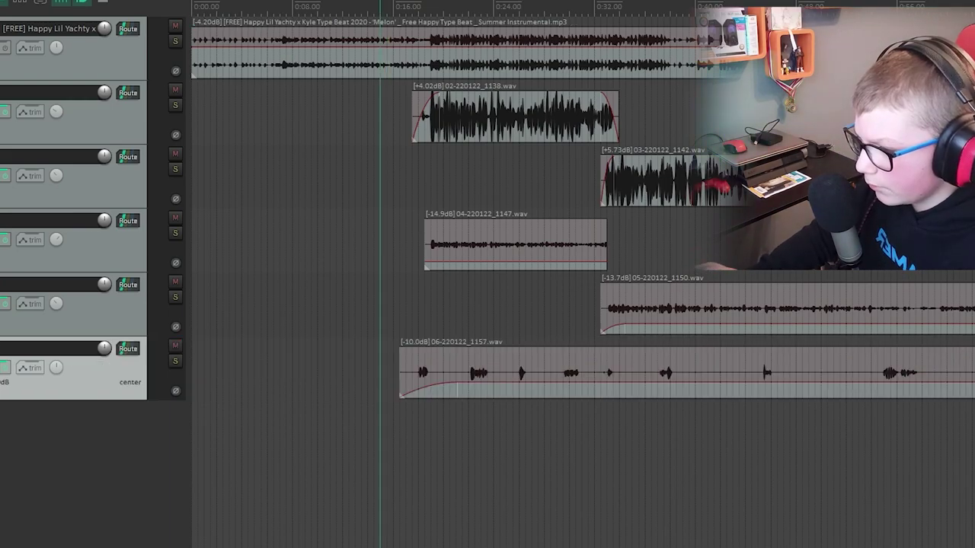
pyautogui.click(686, 372)
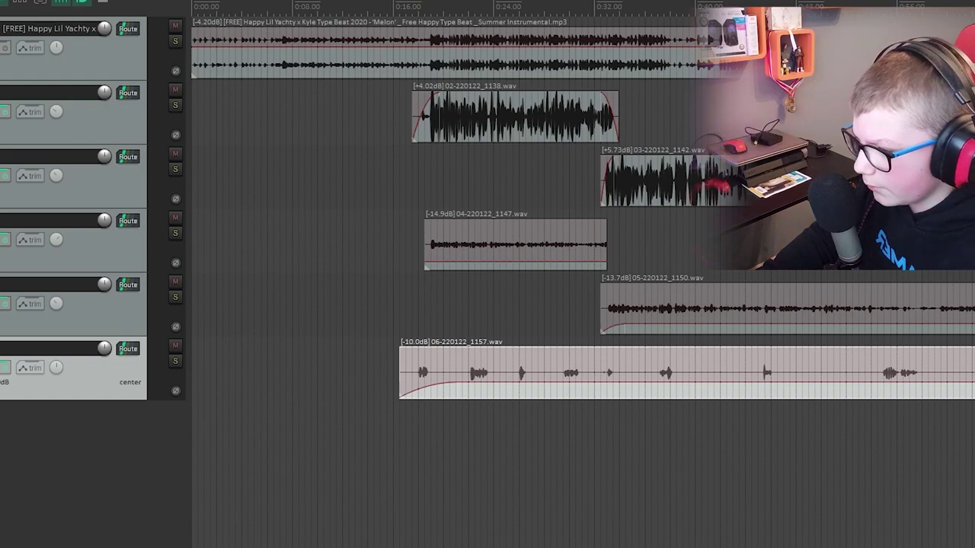
pyautogui.press('Escape')
# Copy track 6's ad-lib take onto a new track and place an excerpt about 4 seconds long on track 4 at about 0:41.
pyautogui.click(686, 373)
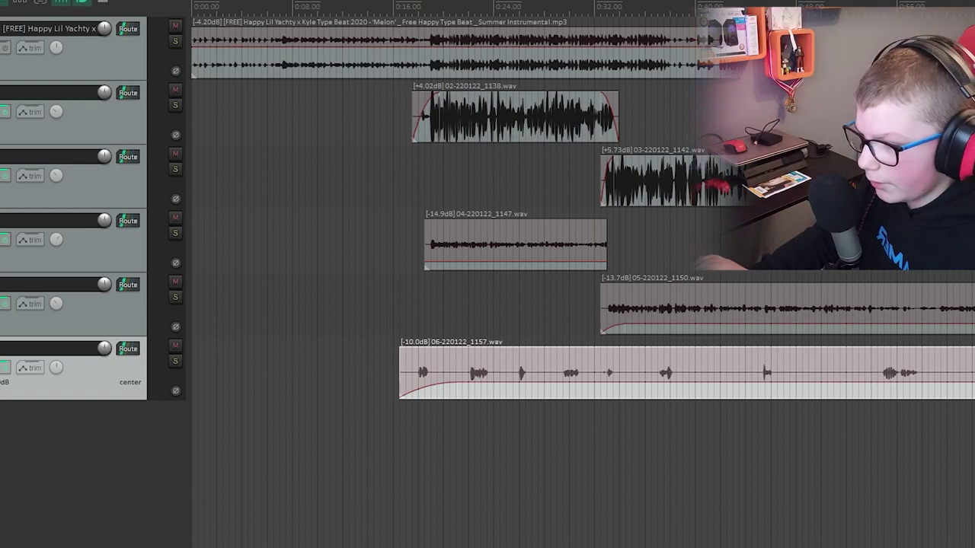
pyautogui.click(396, 305)
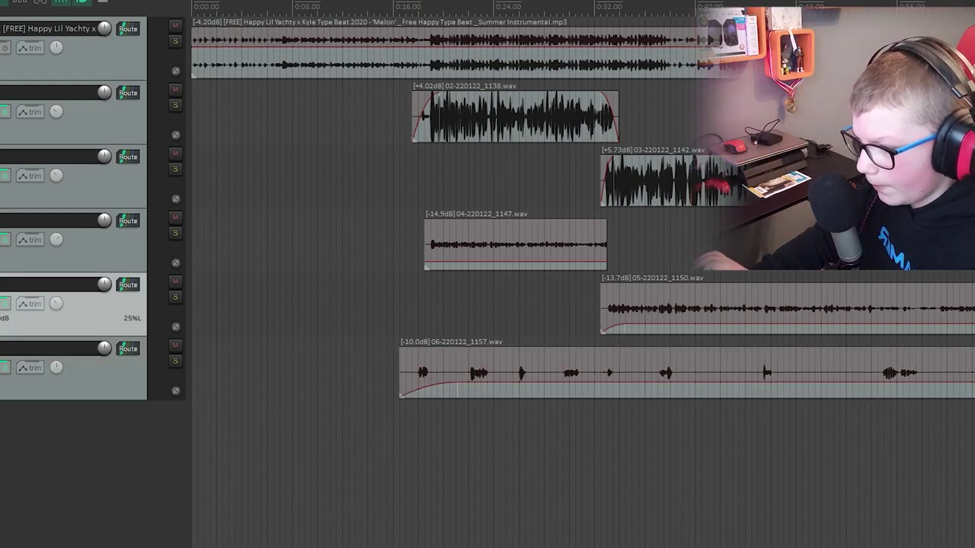
pyautogui.click(685, 372)
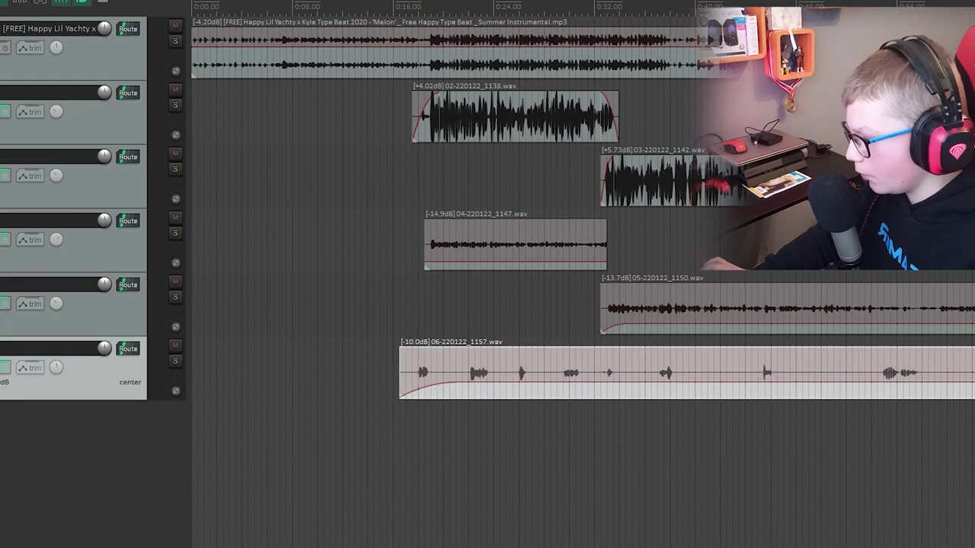
pyautogui.click(695, 454)
pyautogui.hotkey('ctrl', 'v')
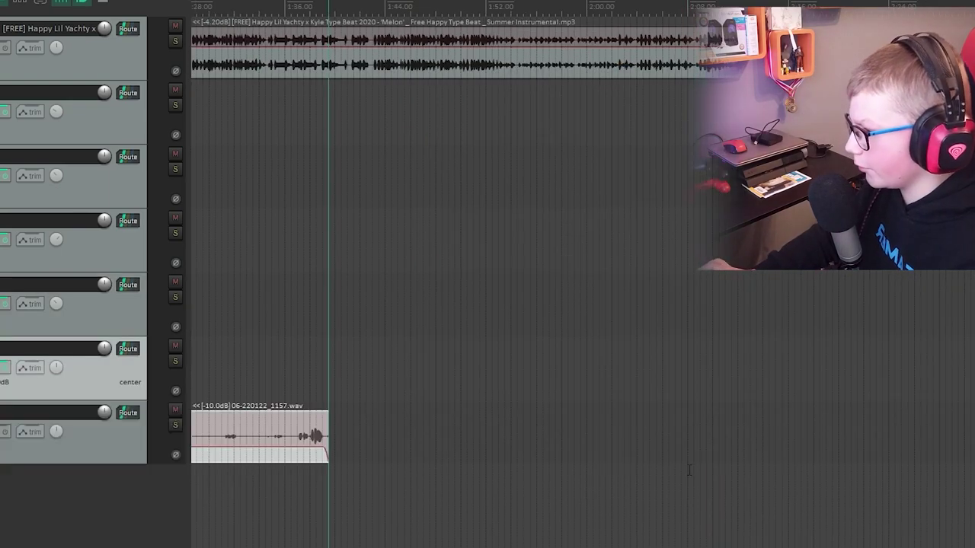
pyautogui.scroll(-2, 374, 434)
pyautogui.moveTo(399, 463); pyautogui.dragTo(543, 239)
# Play back the song, record another ad-lib take on muted track 6 from about 1:17, and keep its file.
pyautogui.click(329, 7)
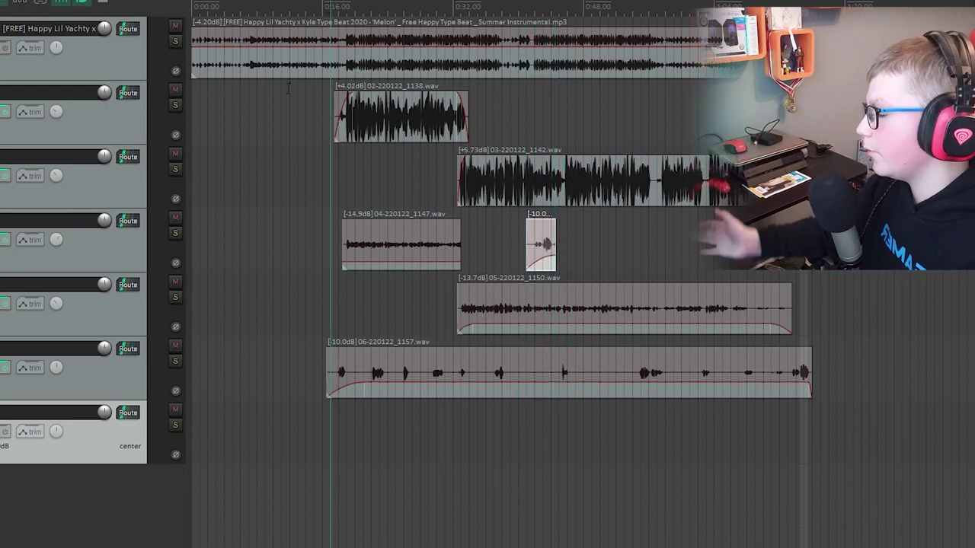
pyautogui.click(81, 543)
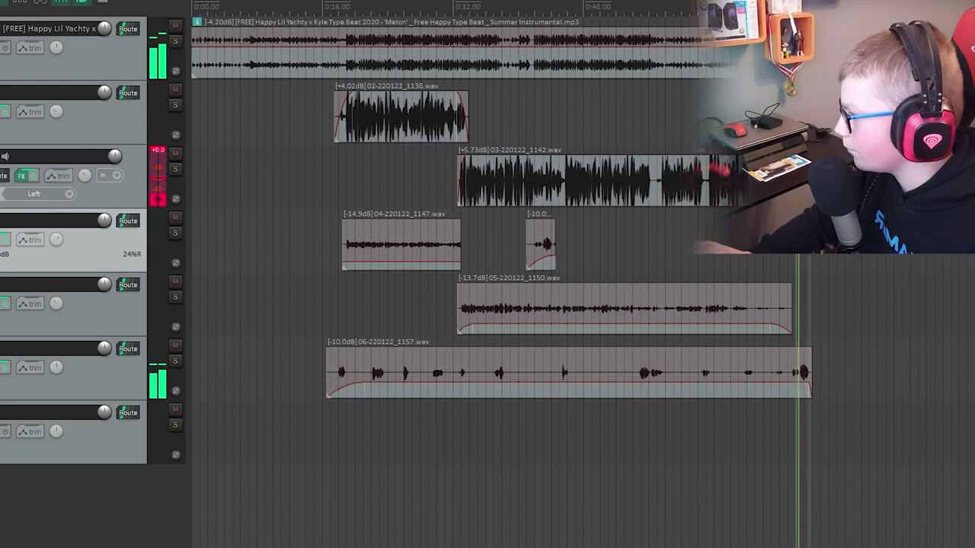
pyautogui.click(175, 154)
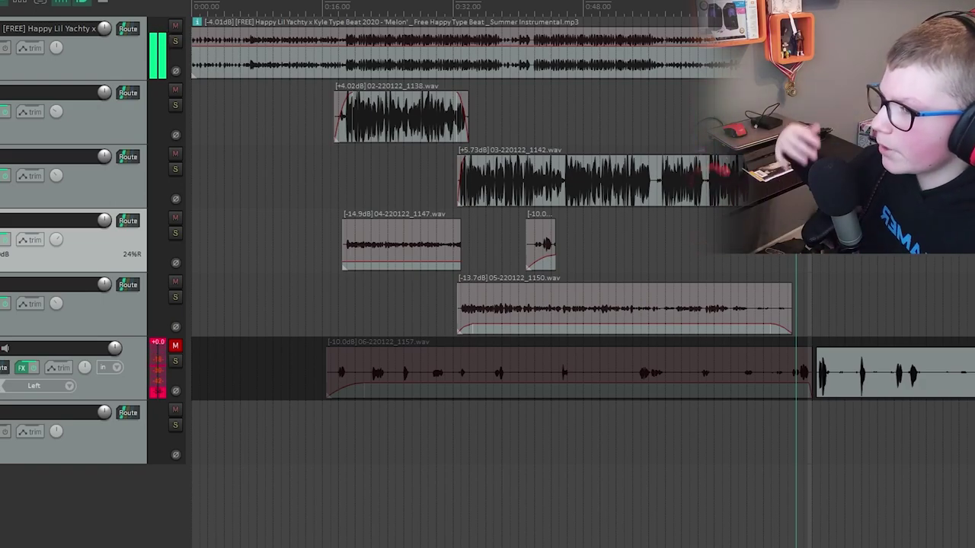
pyautogui.press('space')
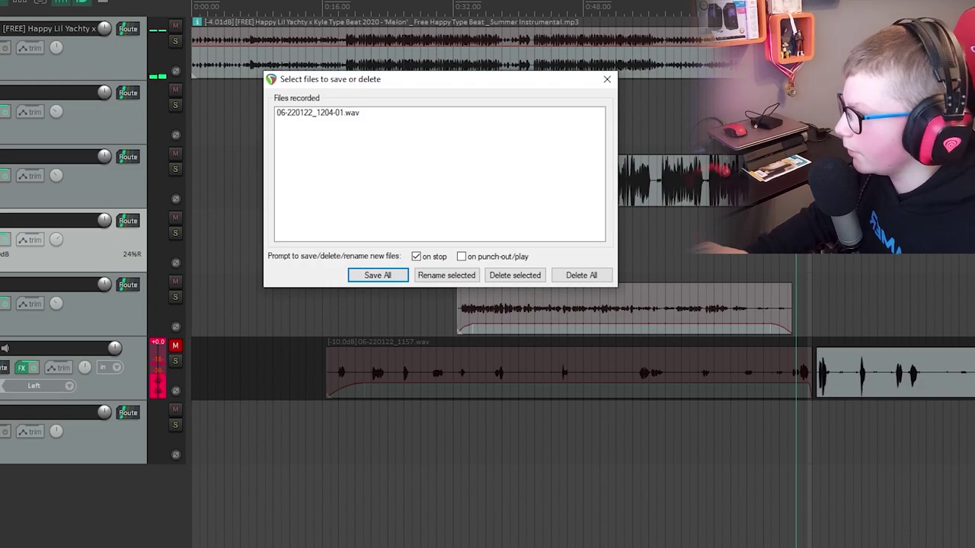
pyautogui.click(605, 82)
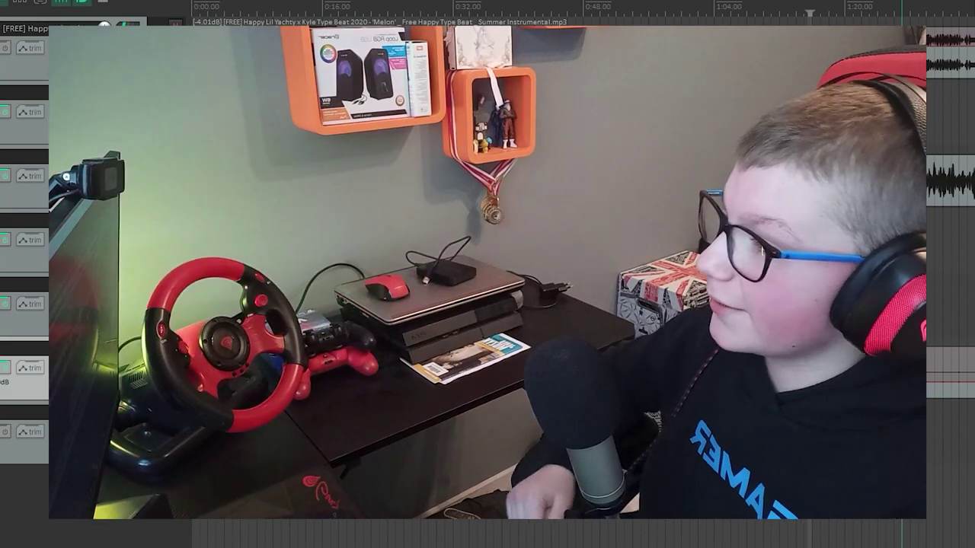
# Select track 3 and return the edit cursor to the start of the project.
pyautogui.scroll(9, 909, 275)
pyautogui.scroll(-11, 583, 274)
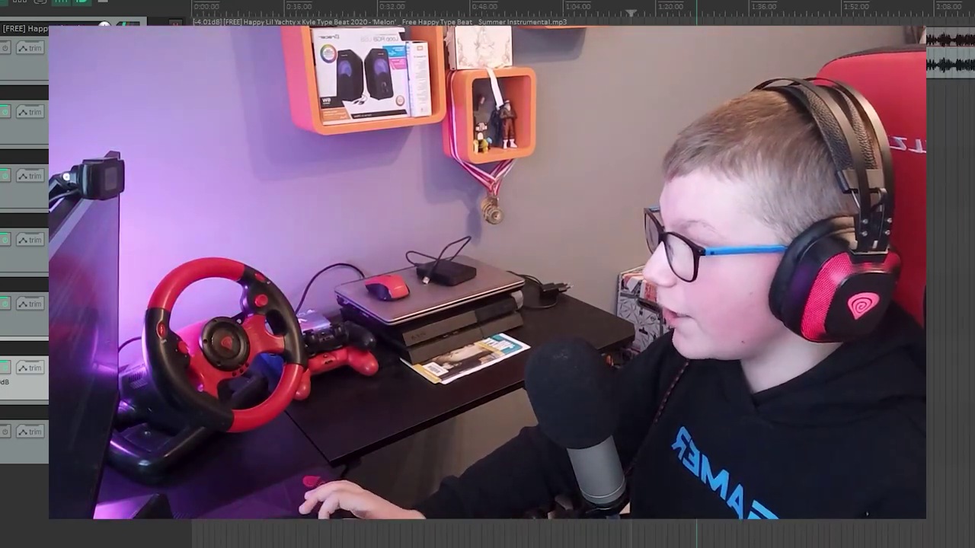
pyautogui.scroll(1, 583, 274)
pyautogui.click(91, 188)
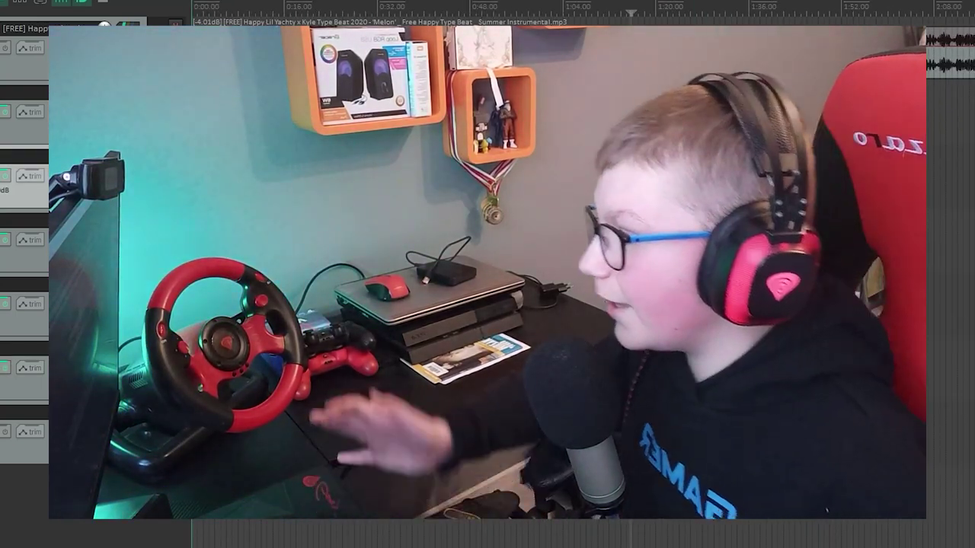